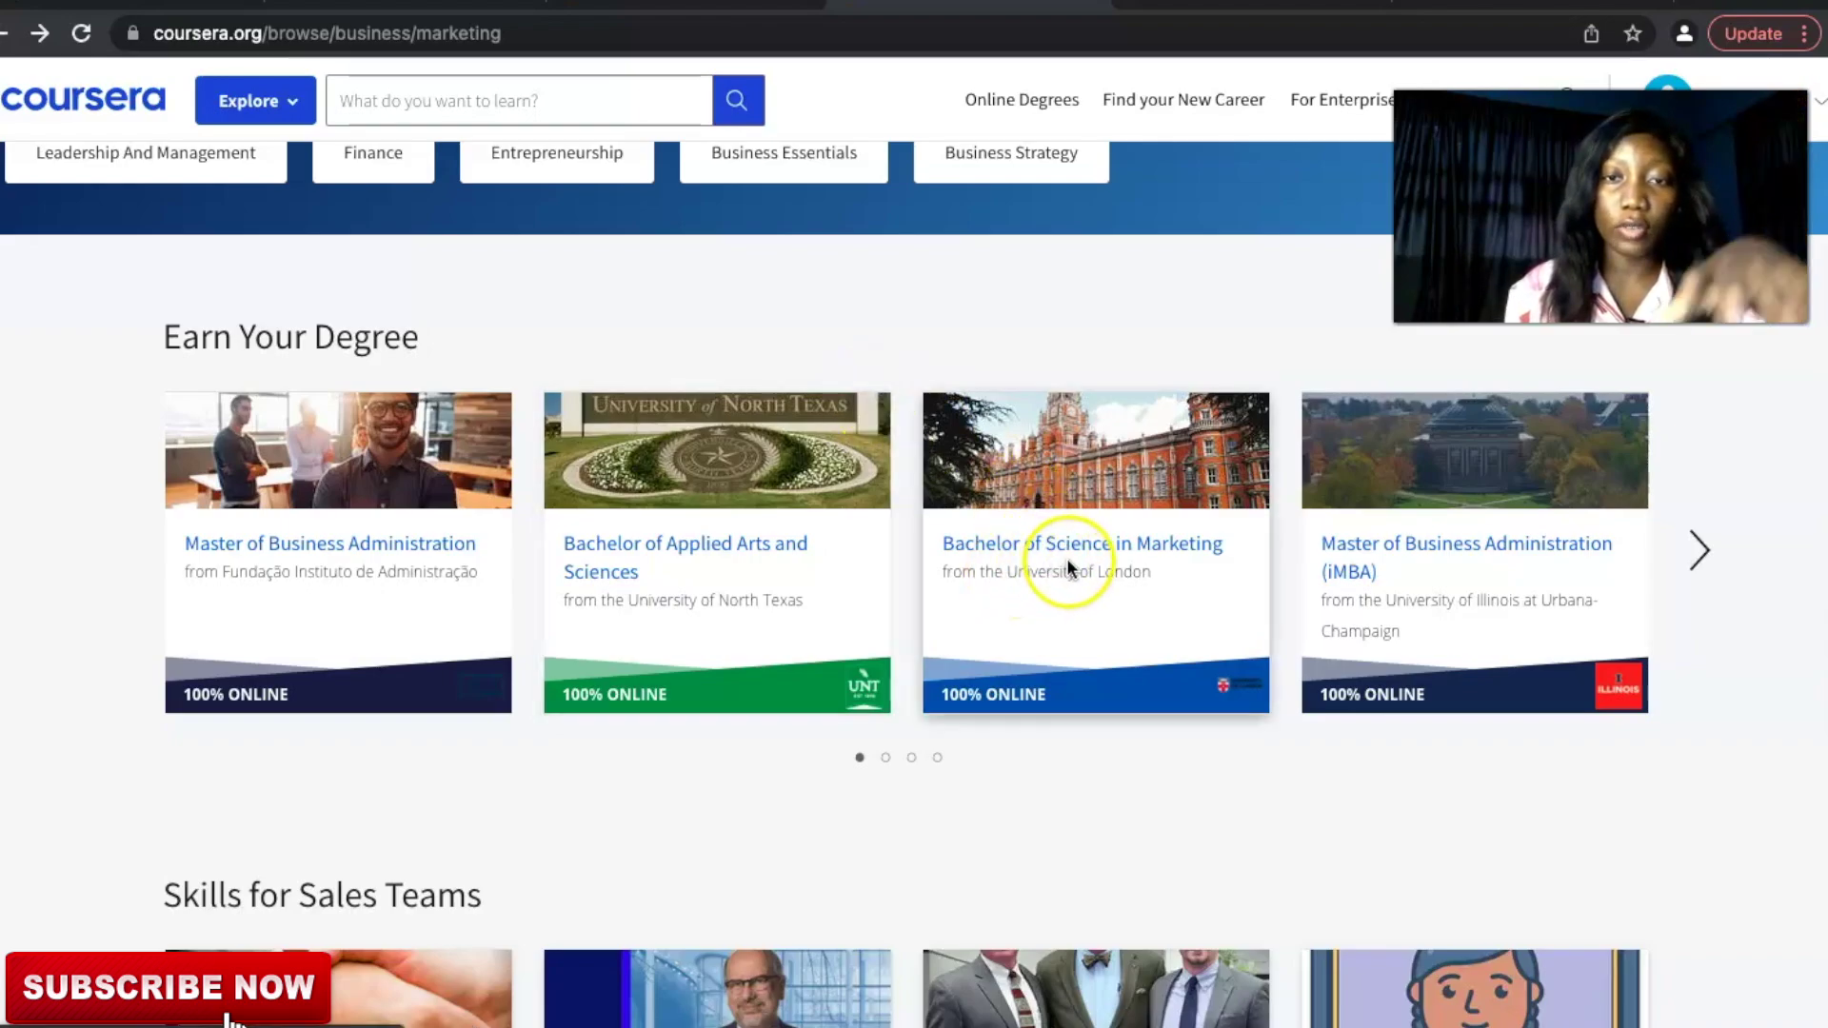
Step: View the University of London Bachelor of Science in Marketing degree page and return to the marketing listings
click(1053, 614)
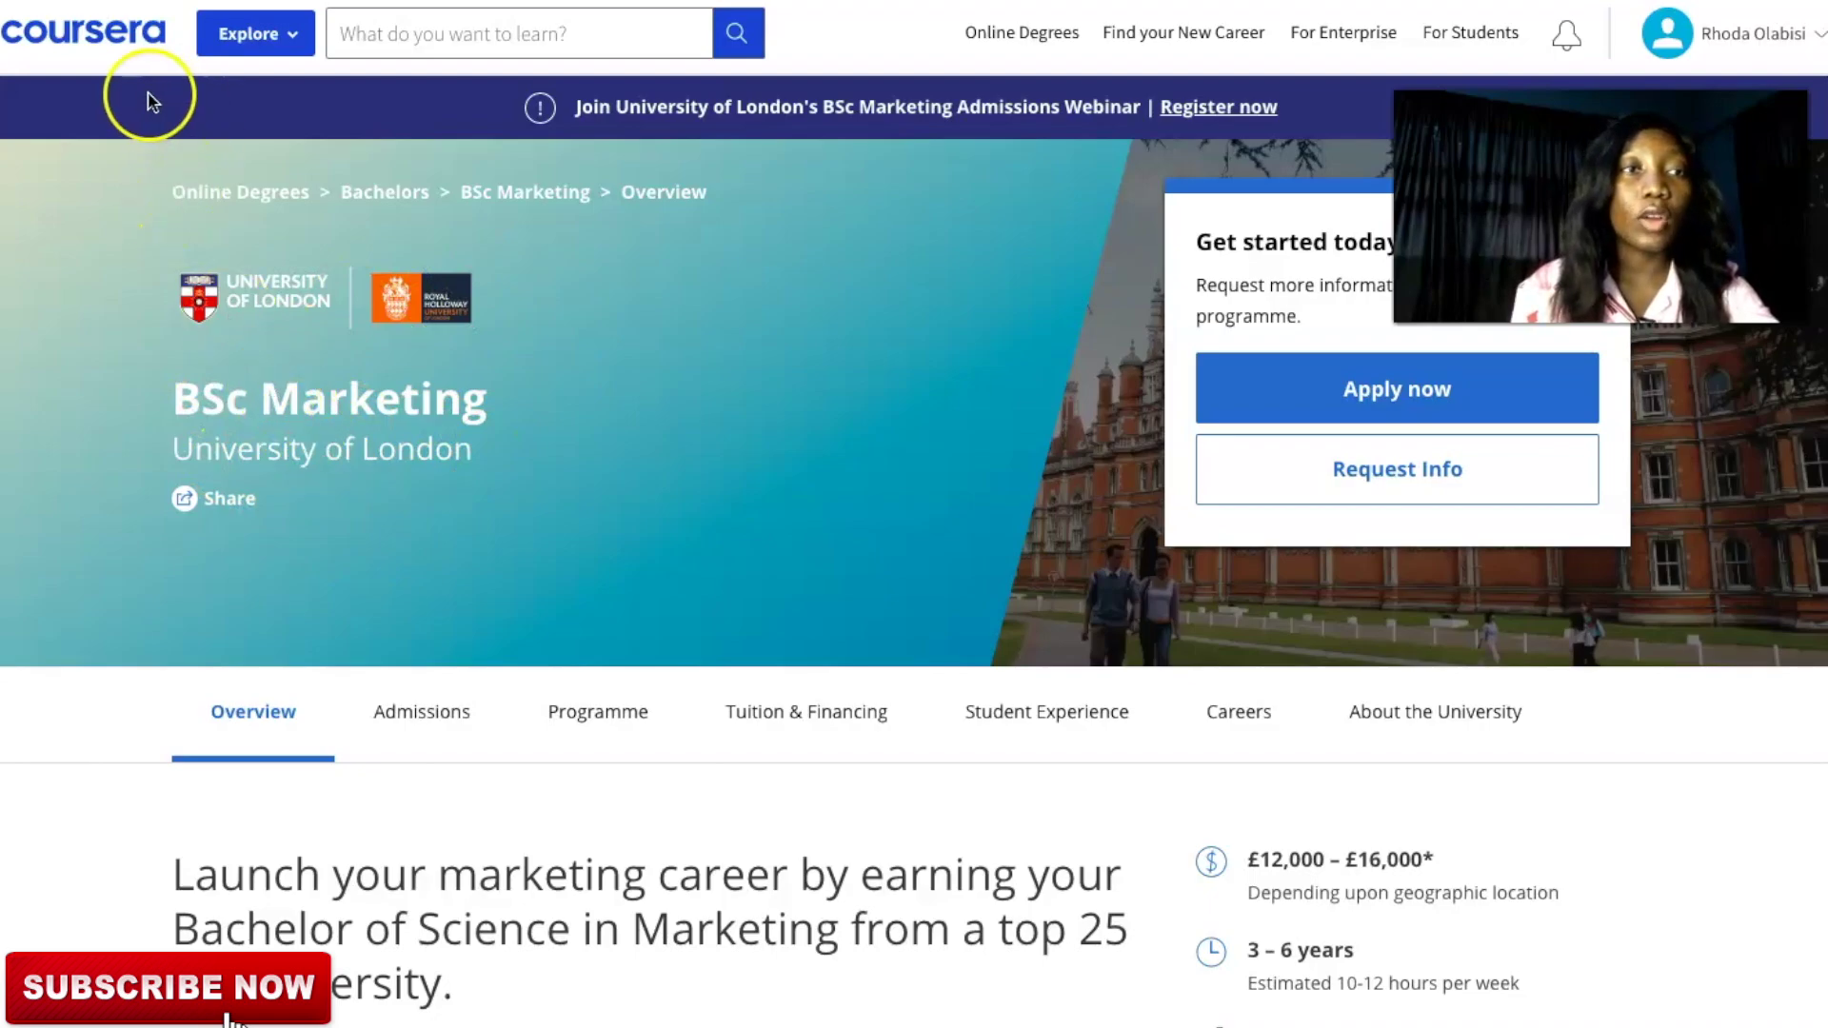
click(28, 28)
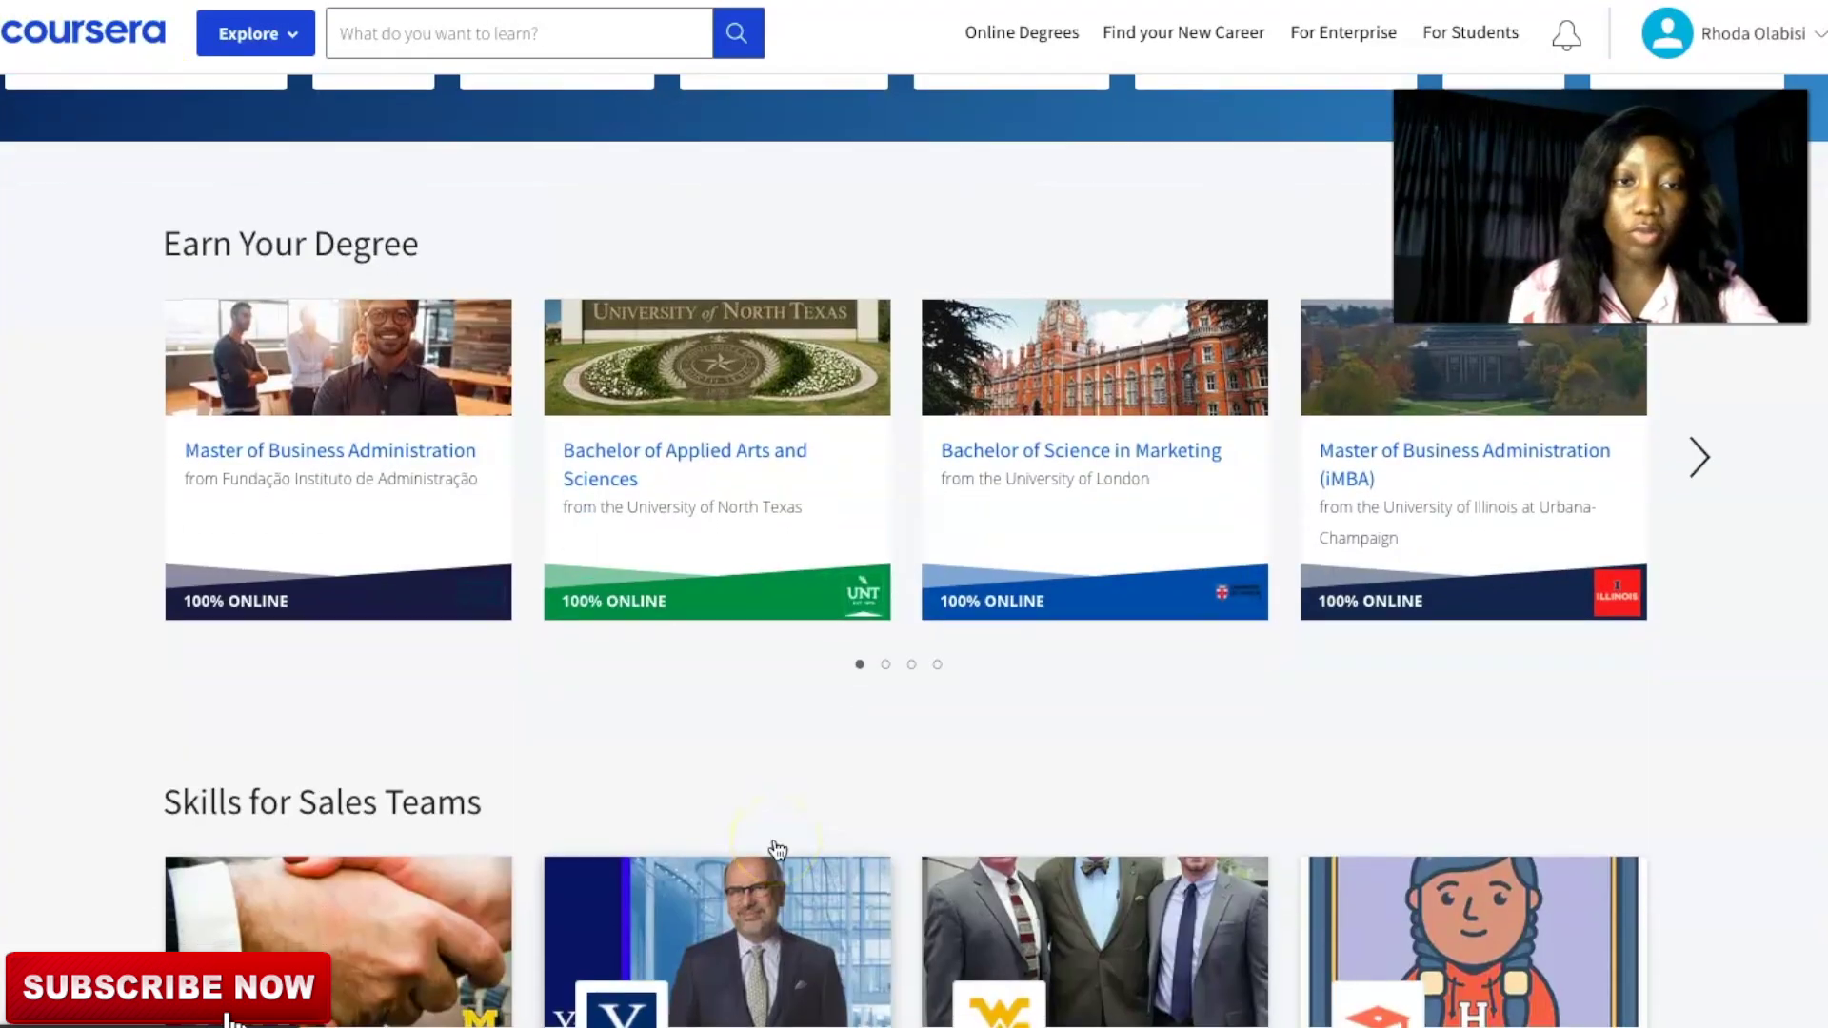
Step: Open West Virginia University's Account Management & Sales Force Design course from the Skills for Sales Teams section
scroll(778, 847, down, 2)
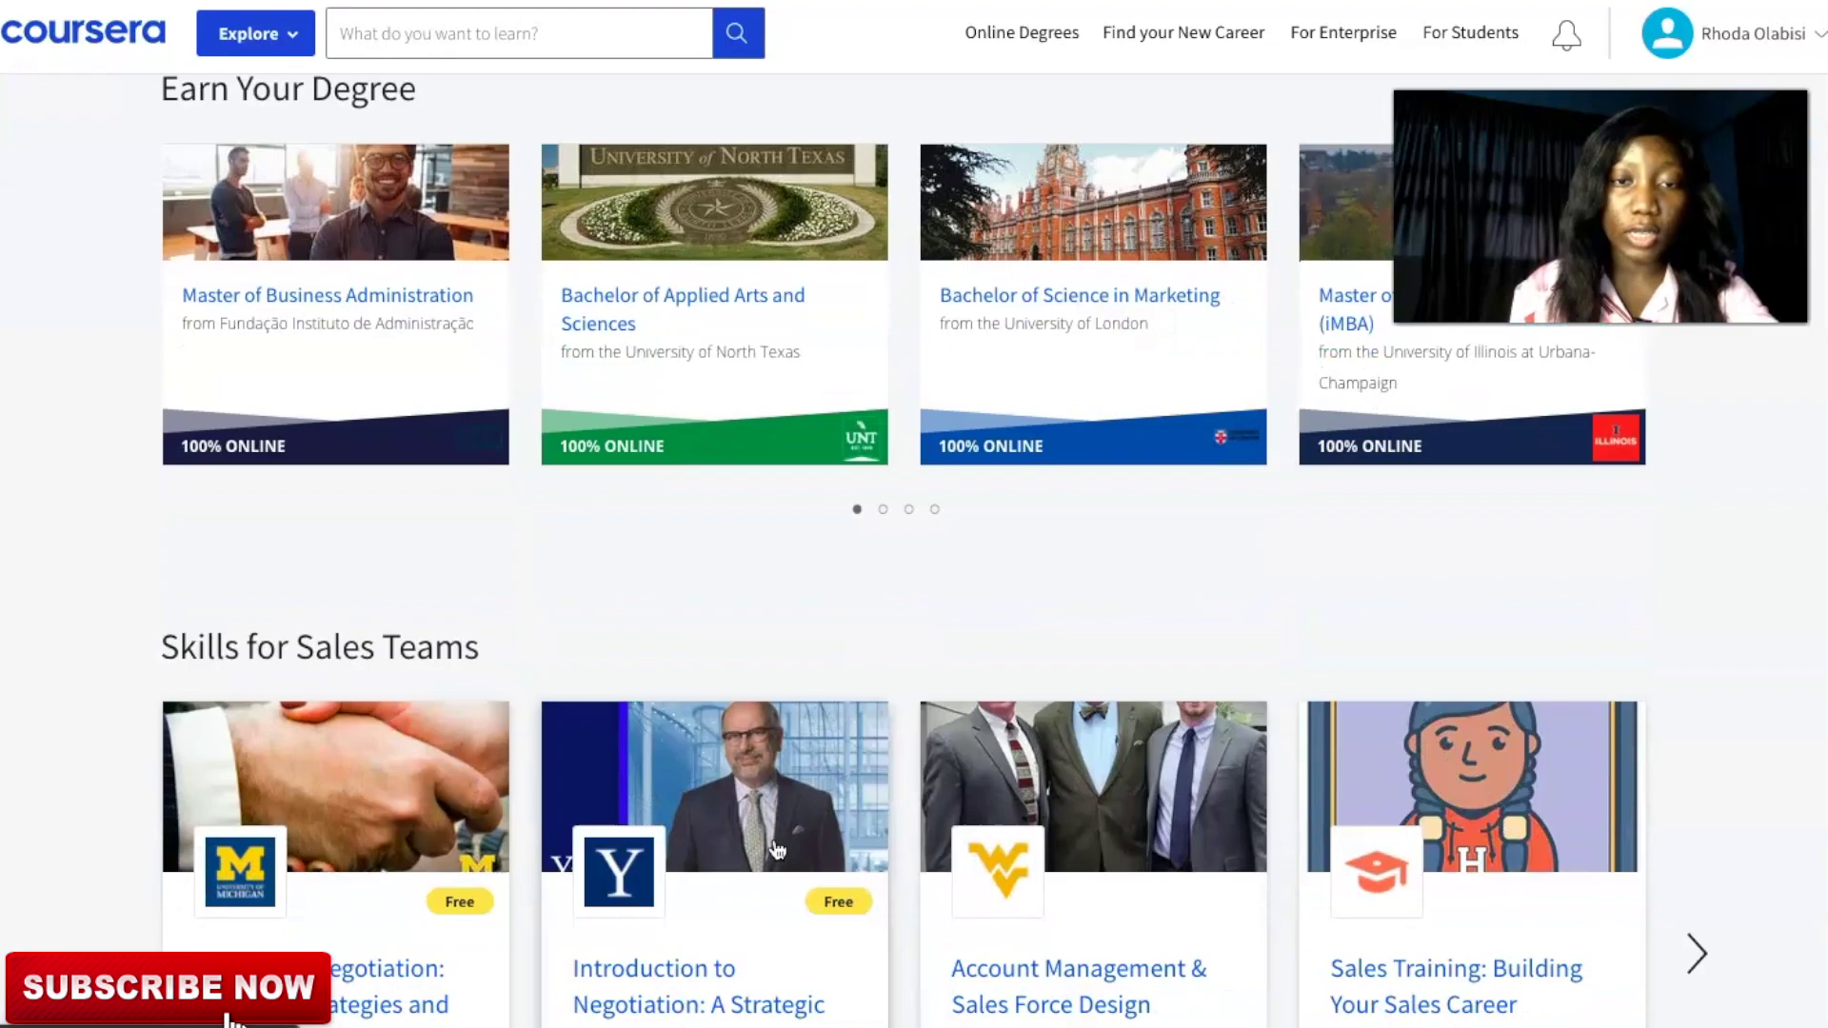
scroll(778, 847, down, 1)
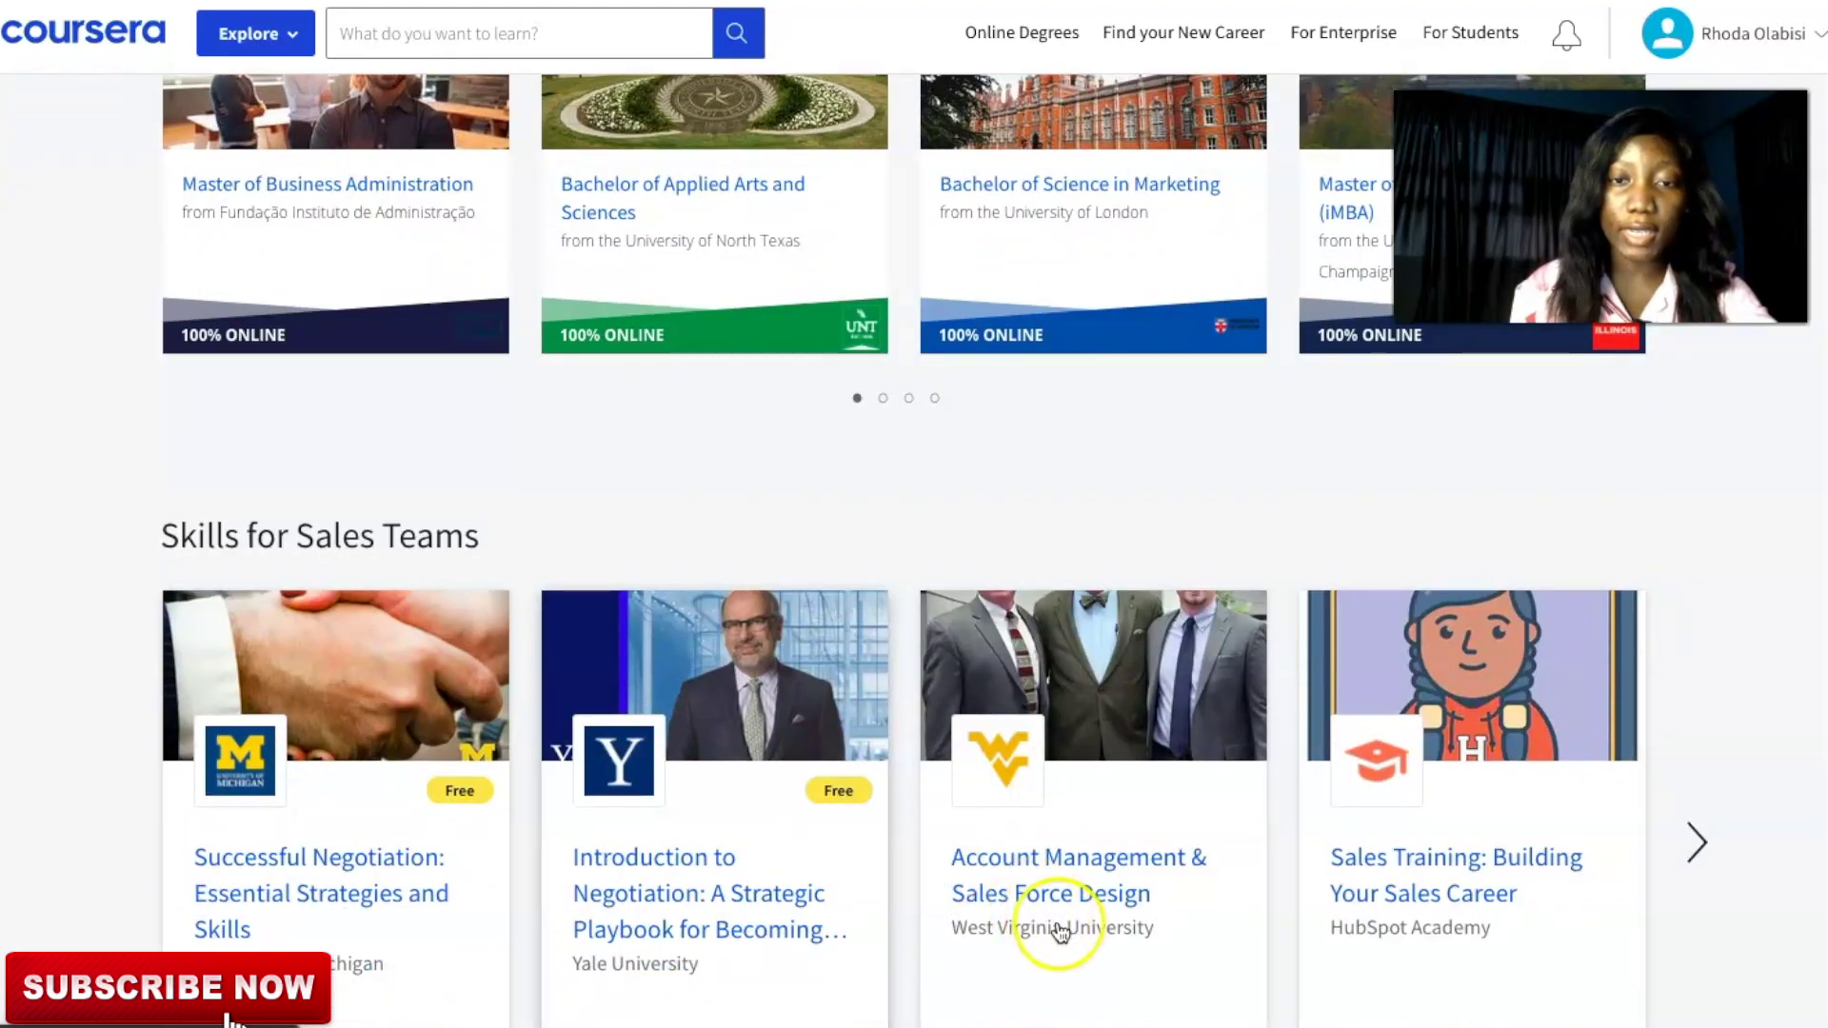
click(1036, 865)
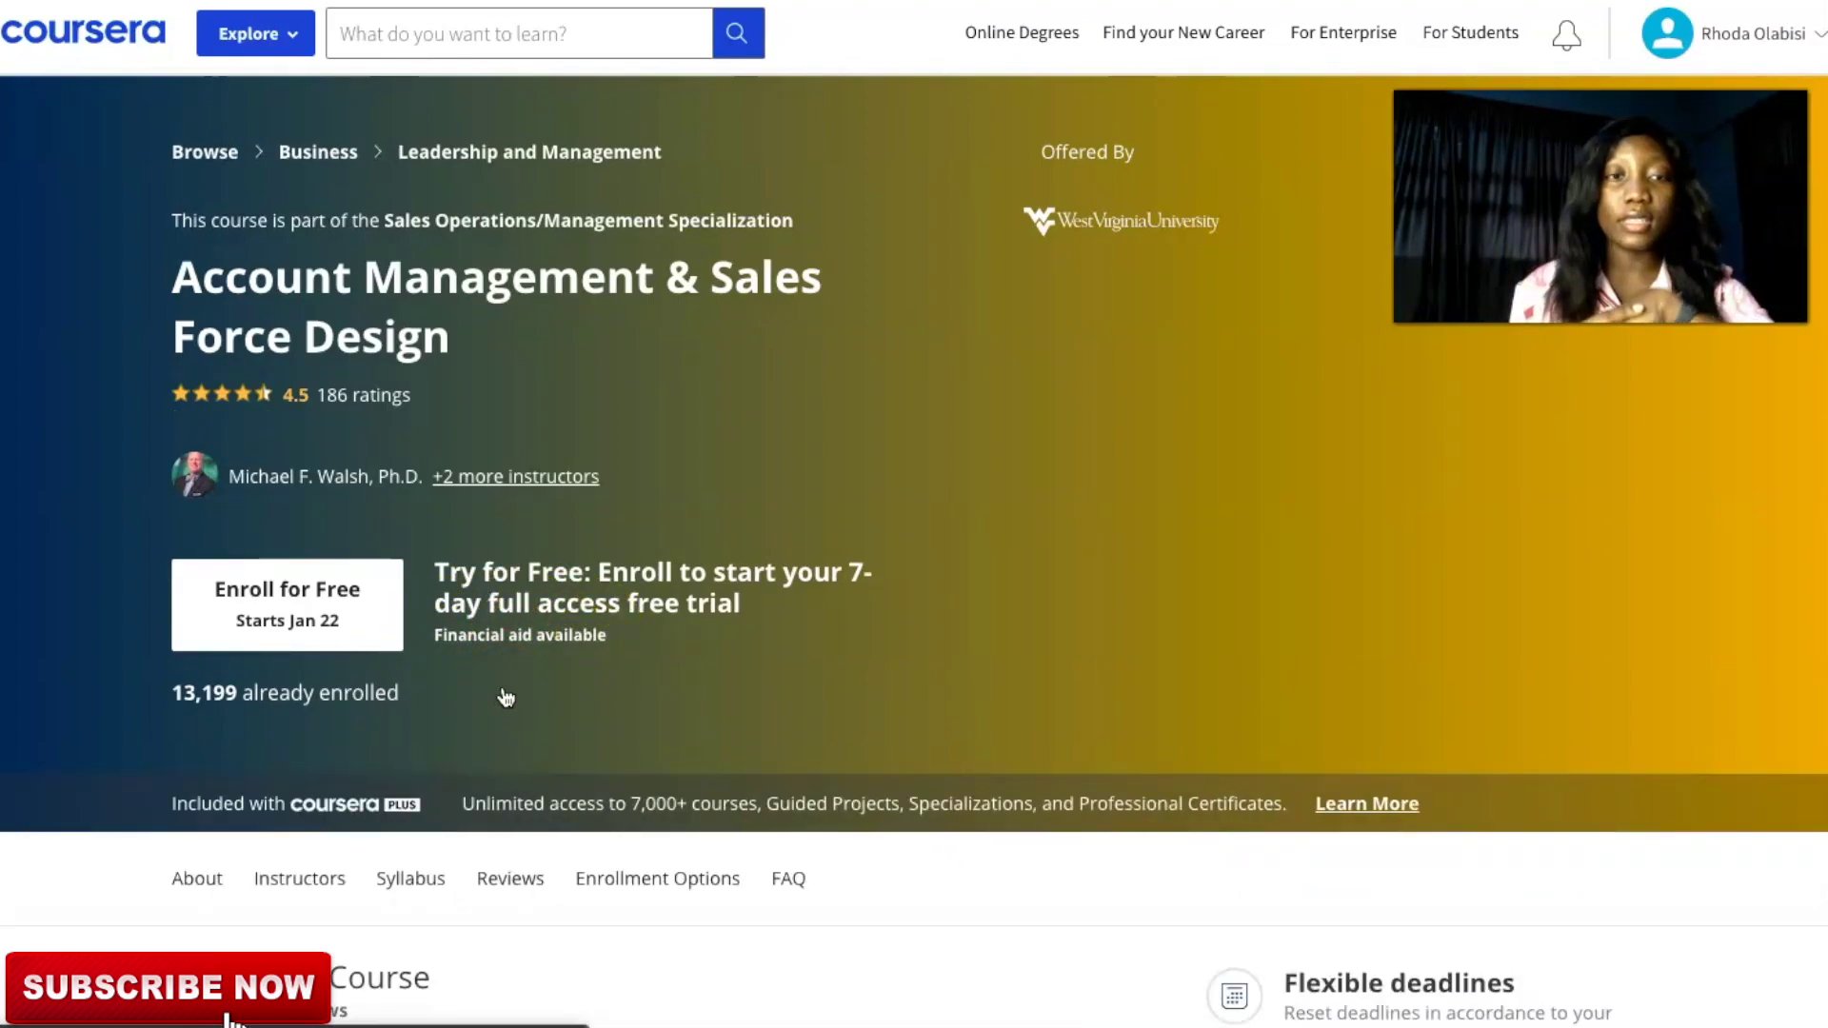
Step: Open the financial aid option for the Account Management & Sales Force Design course and continue to the application
click(354, 627)
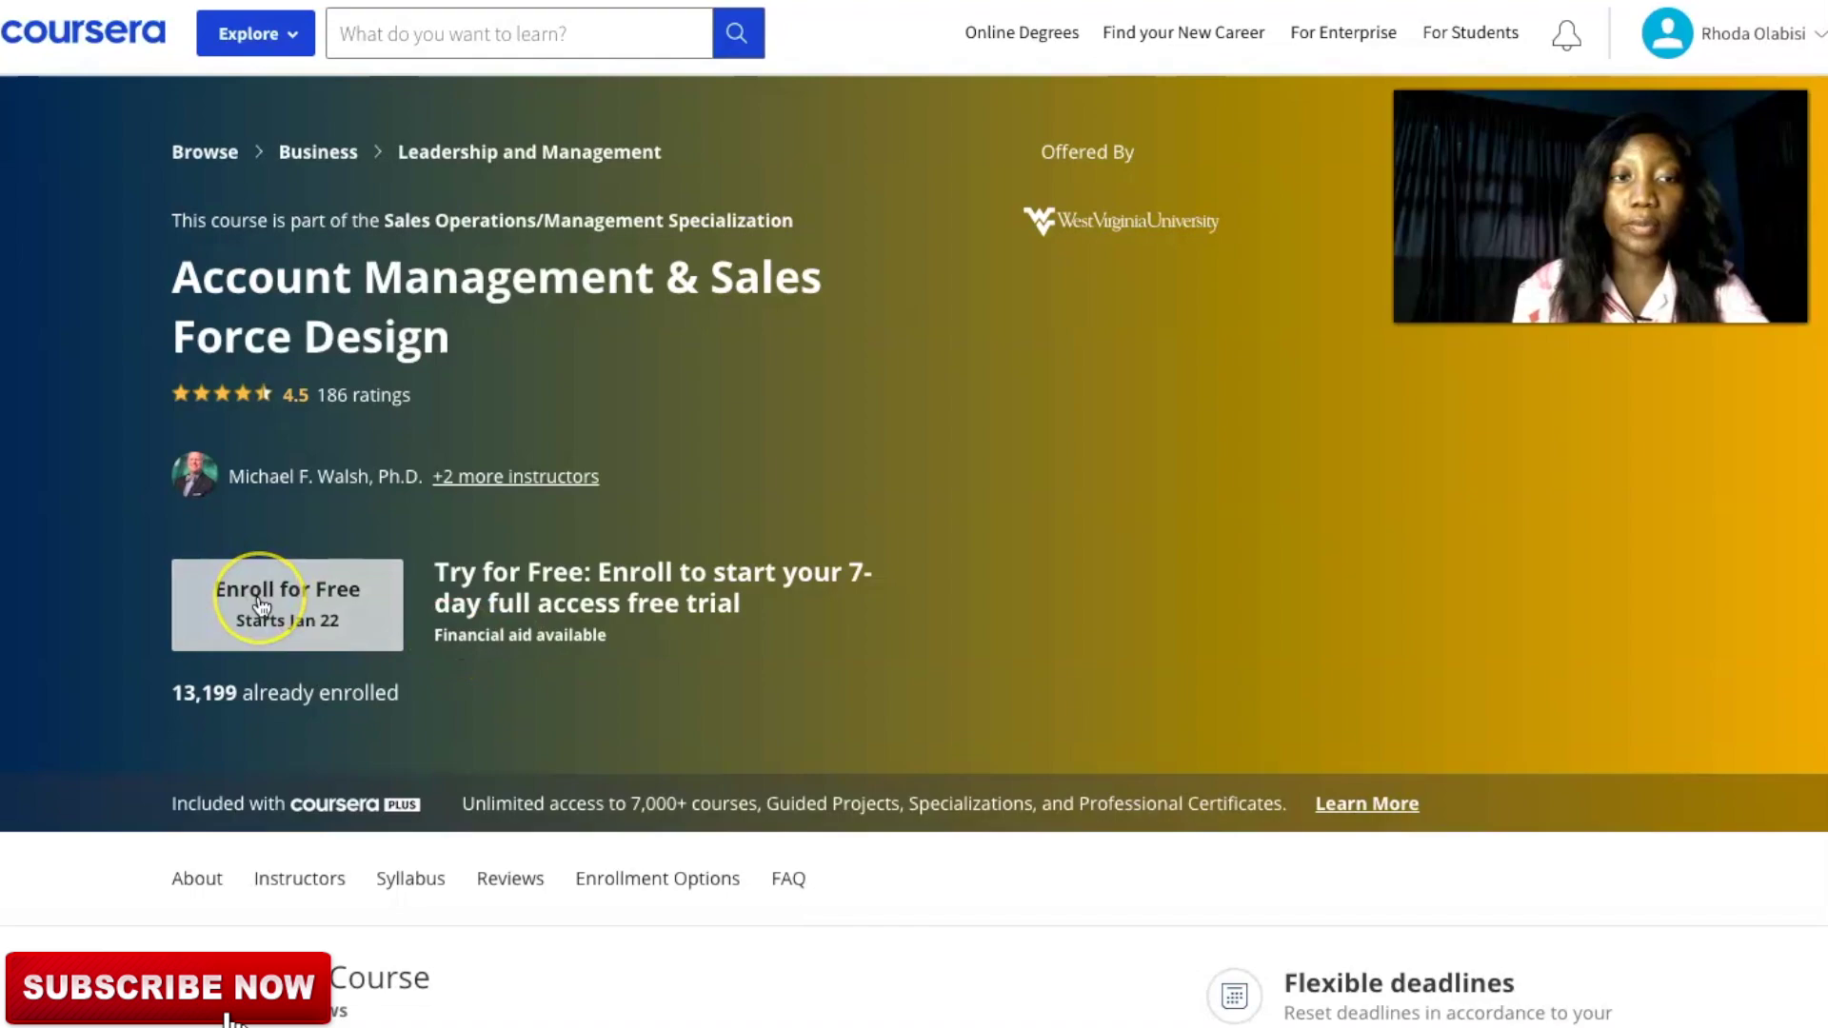
click(531, 648)
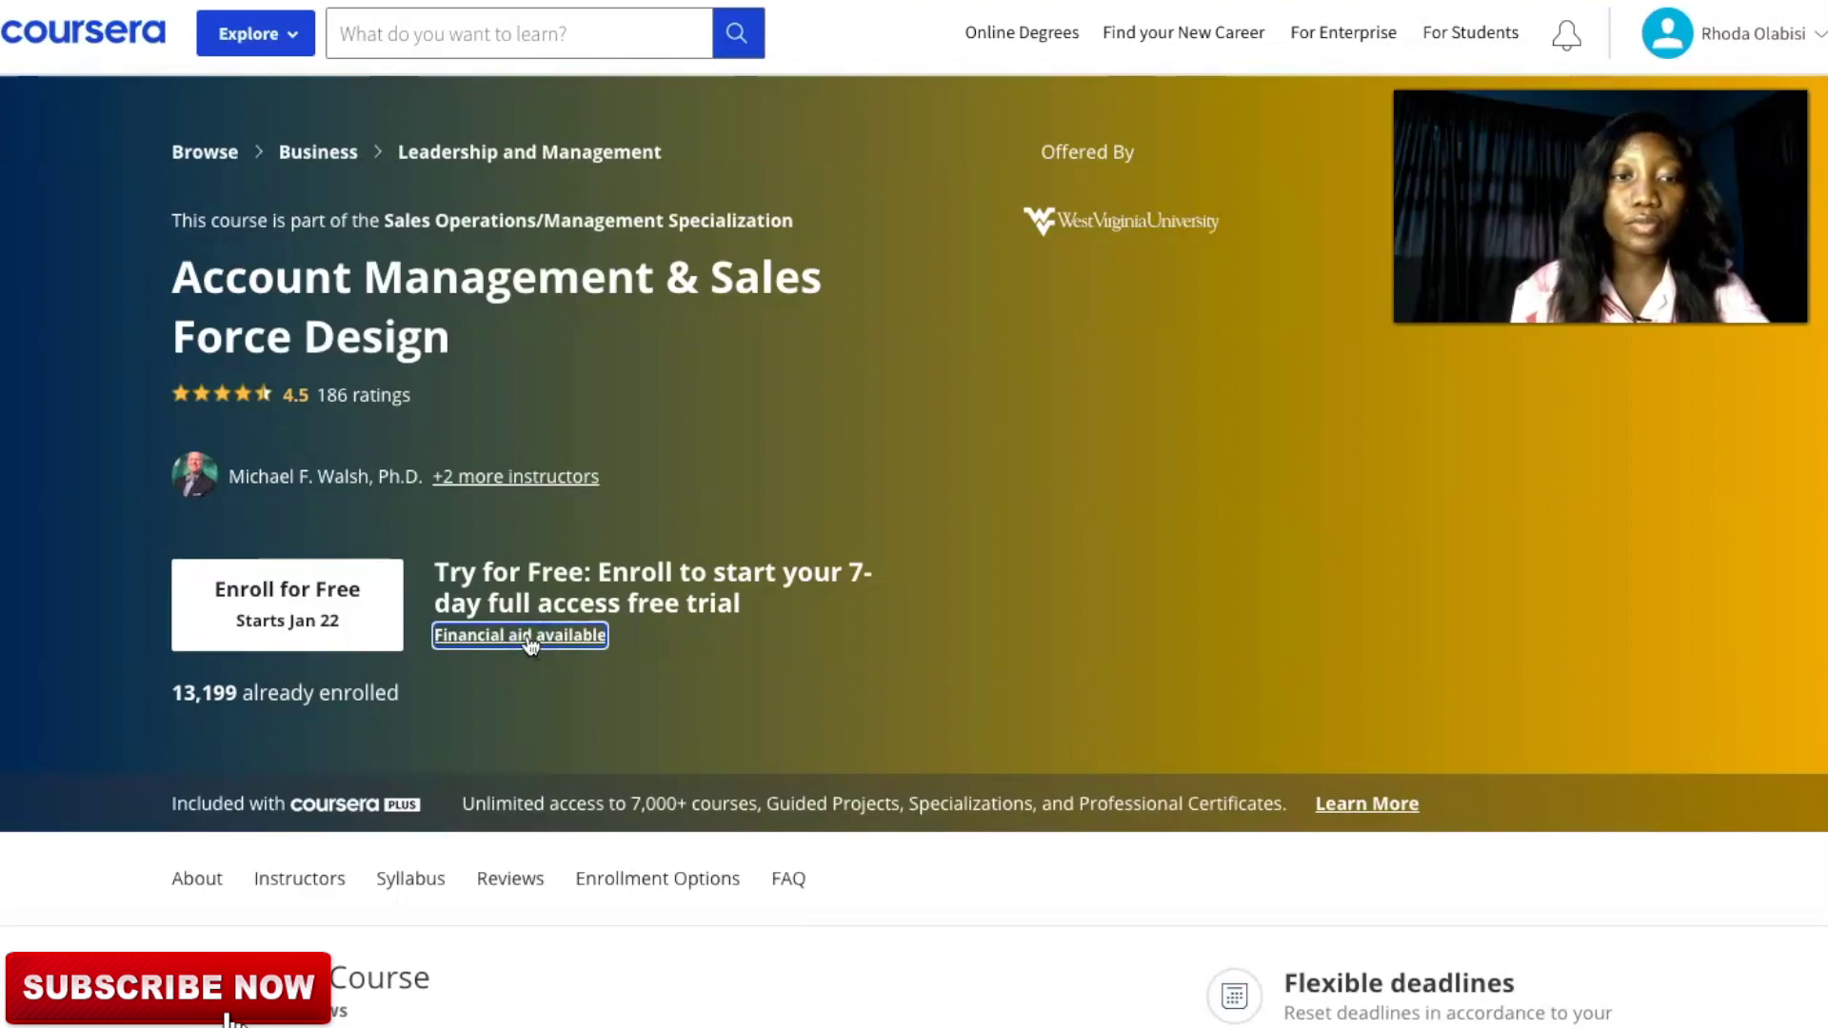
click(525, 638)
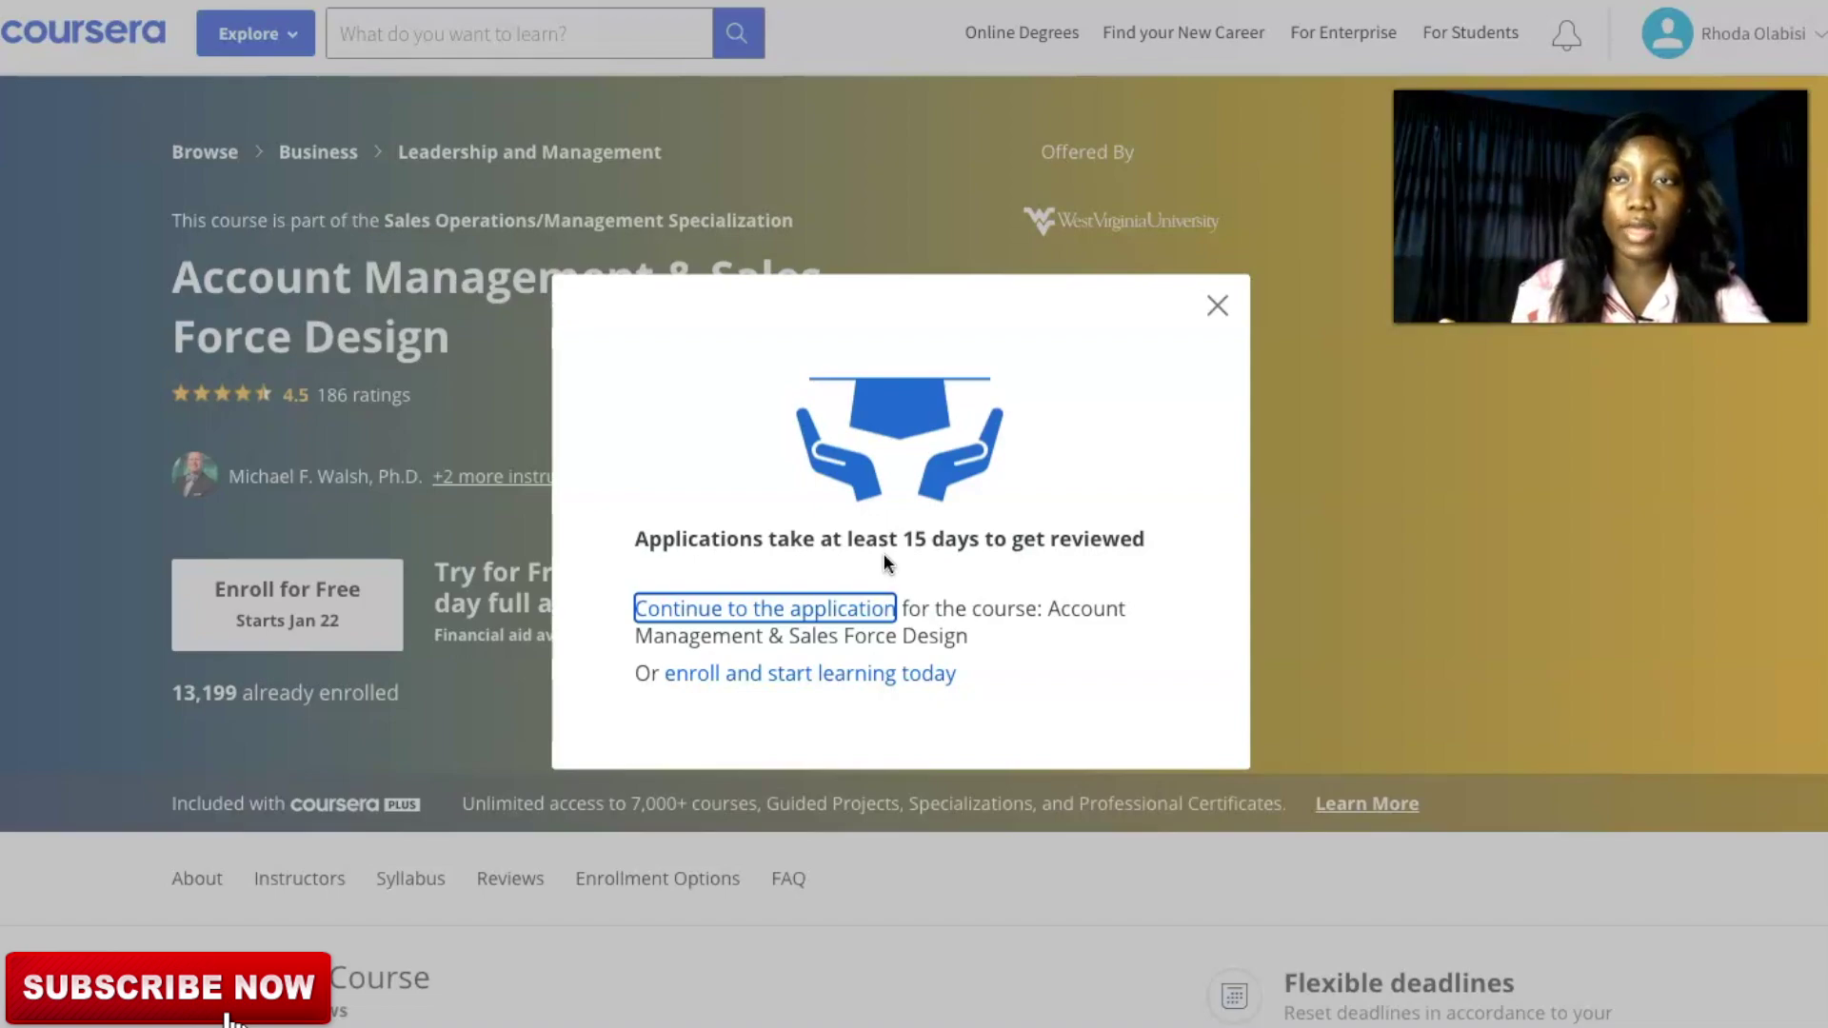
click(814, 608)
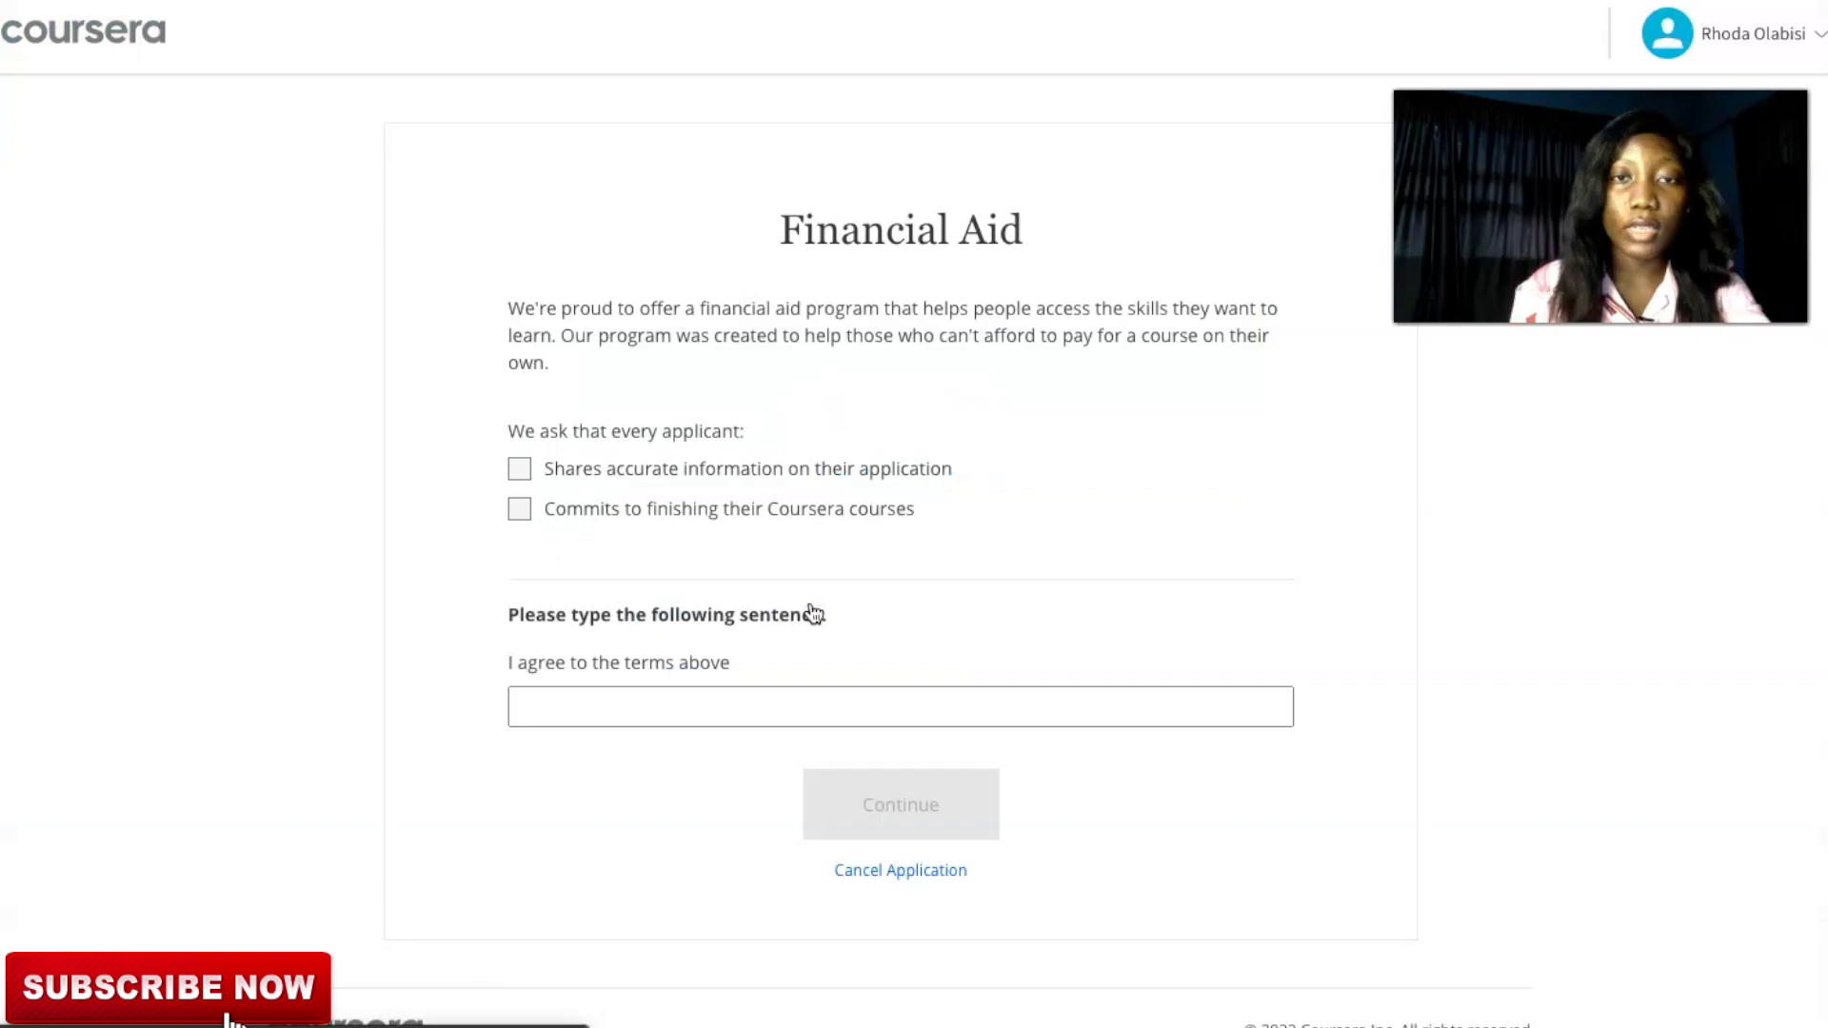
Step: Accept both applicant commitments: sharing accurate information on the application and finishing the Coursera courses
click(779, 565)
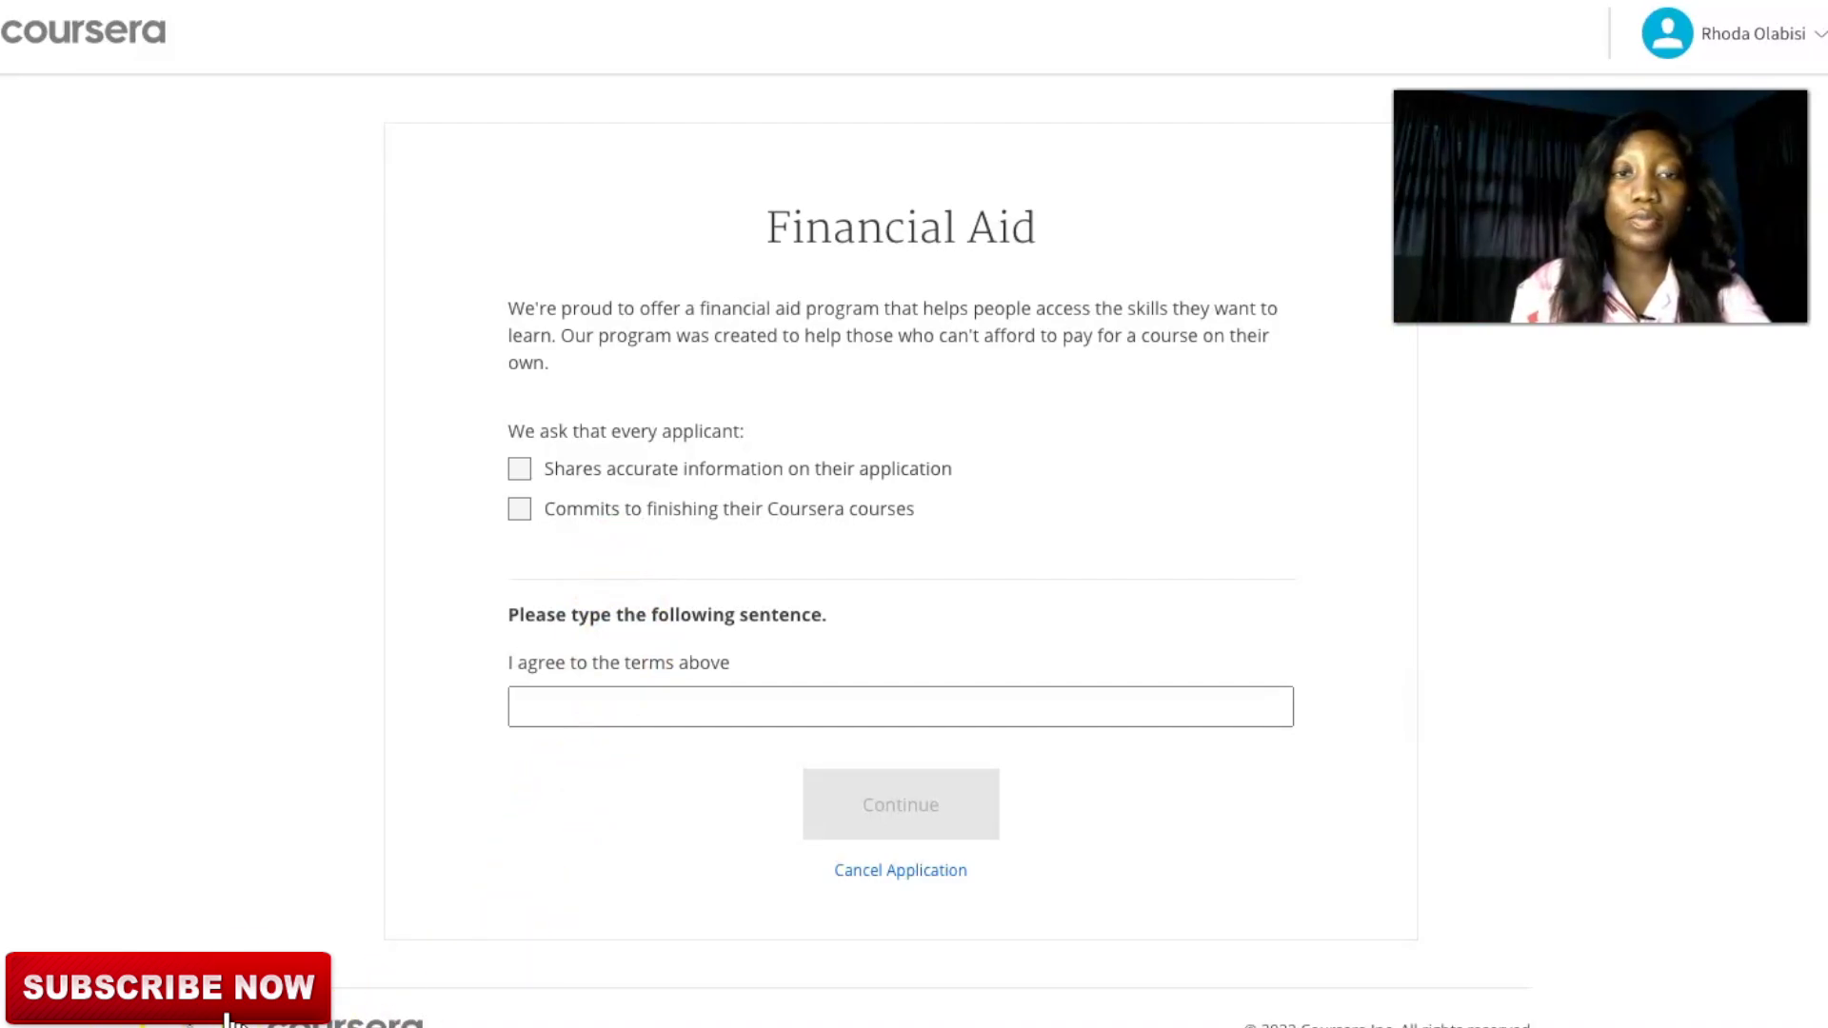
click(520, 468)
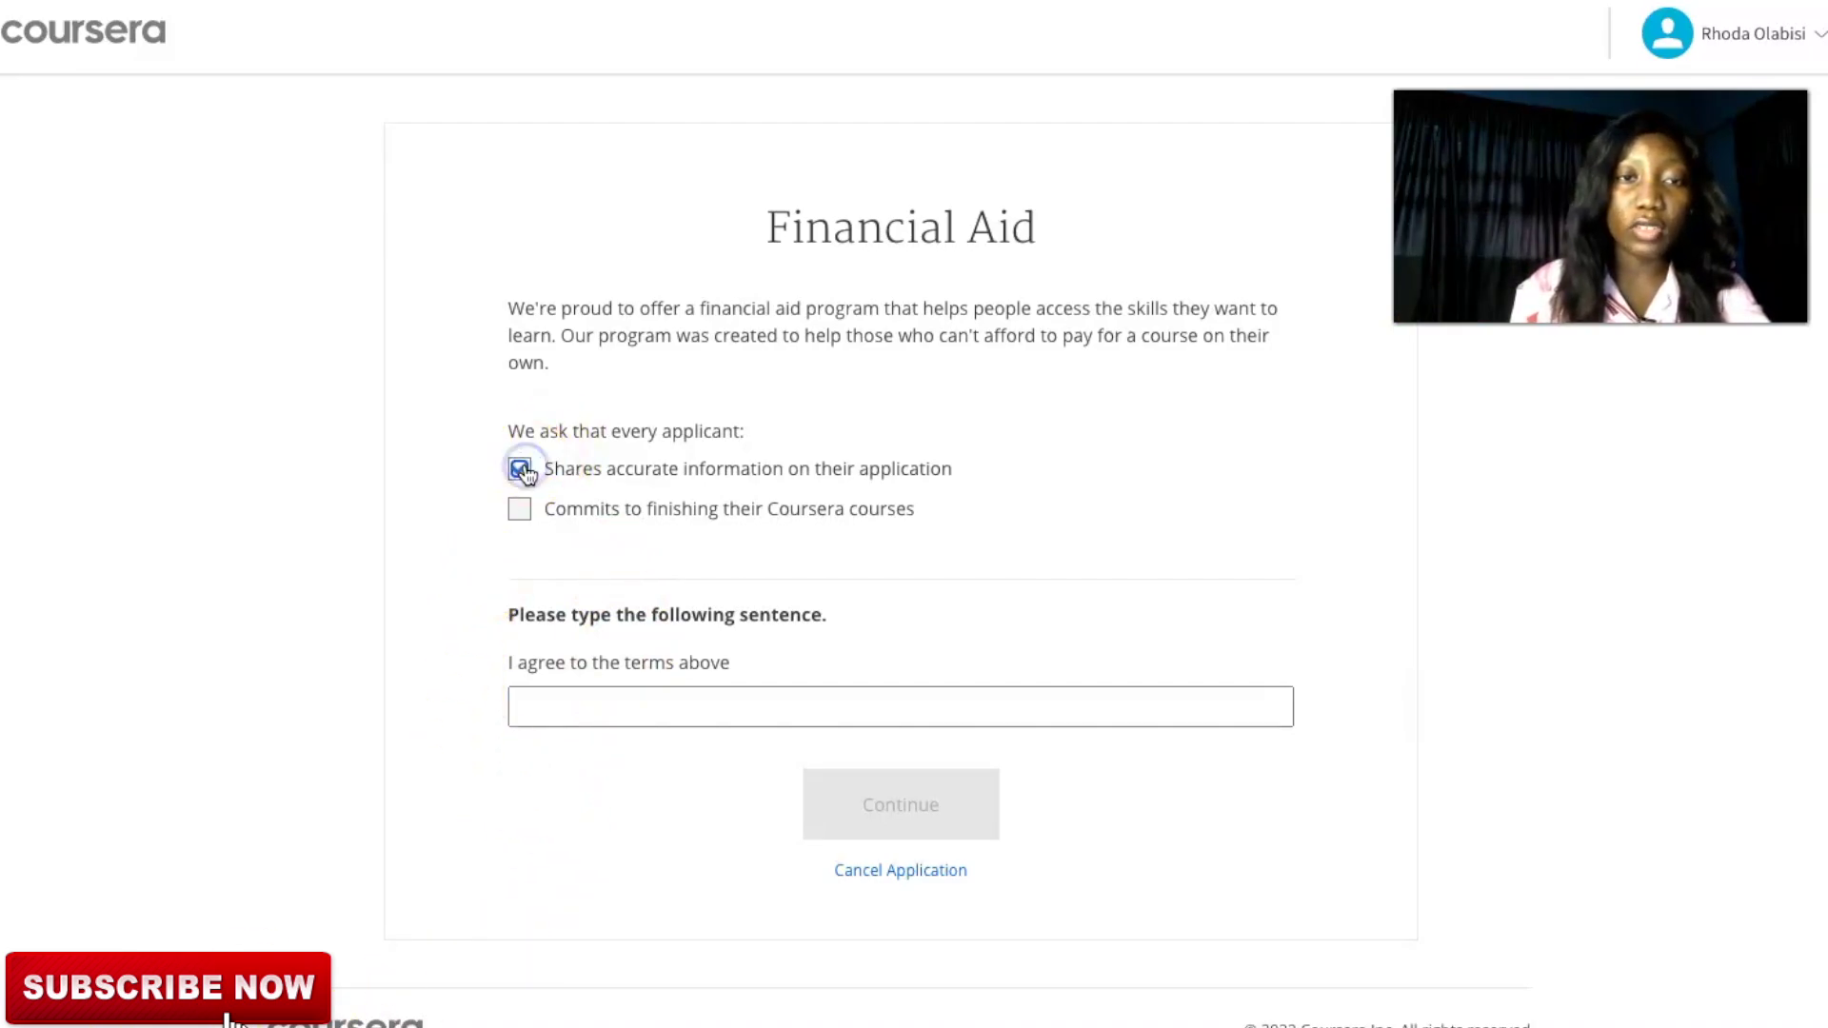
click(520, 508)
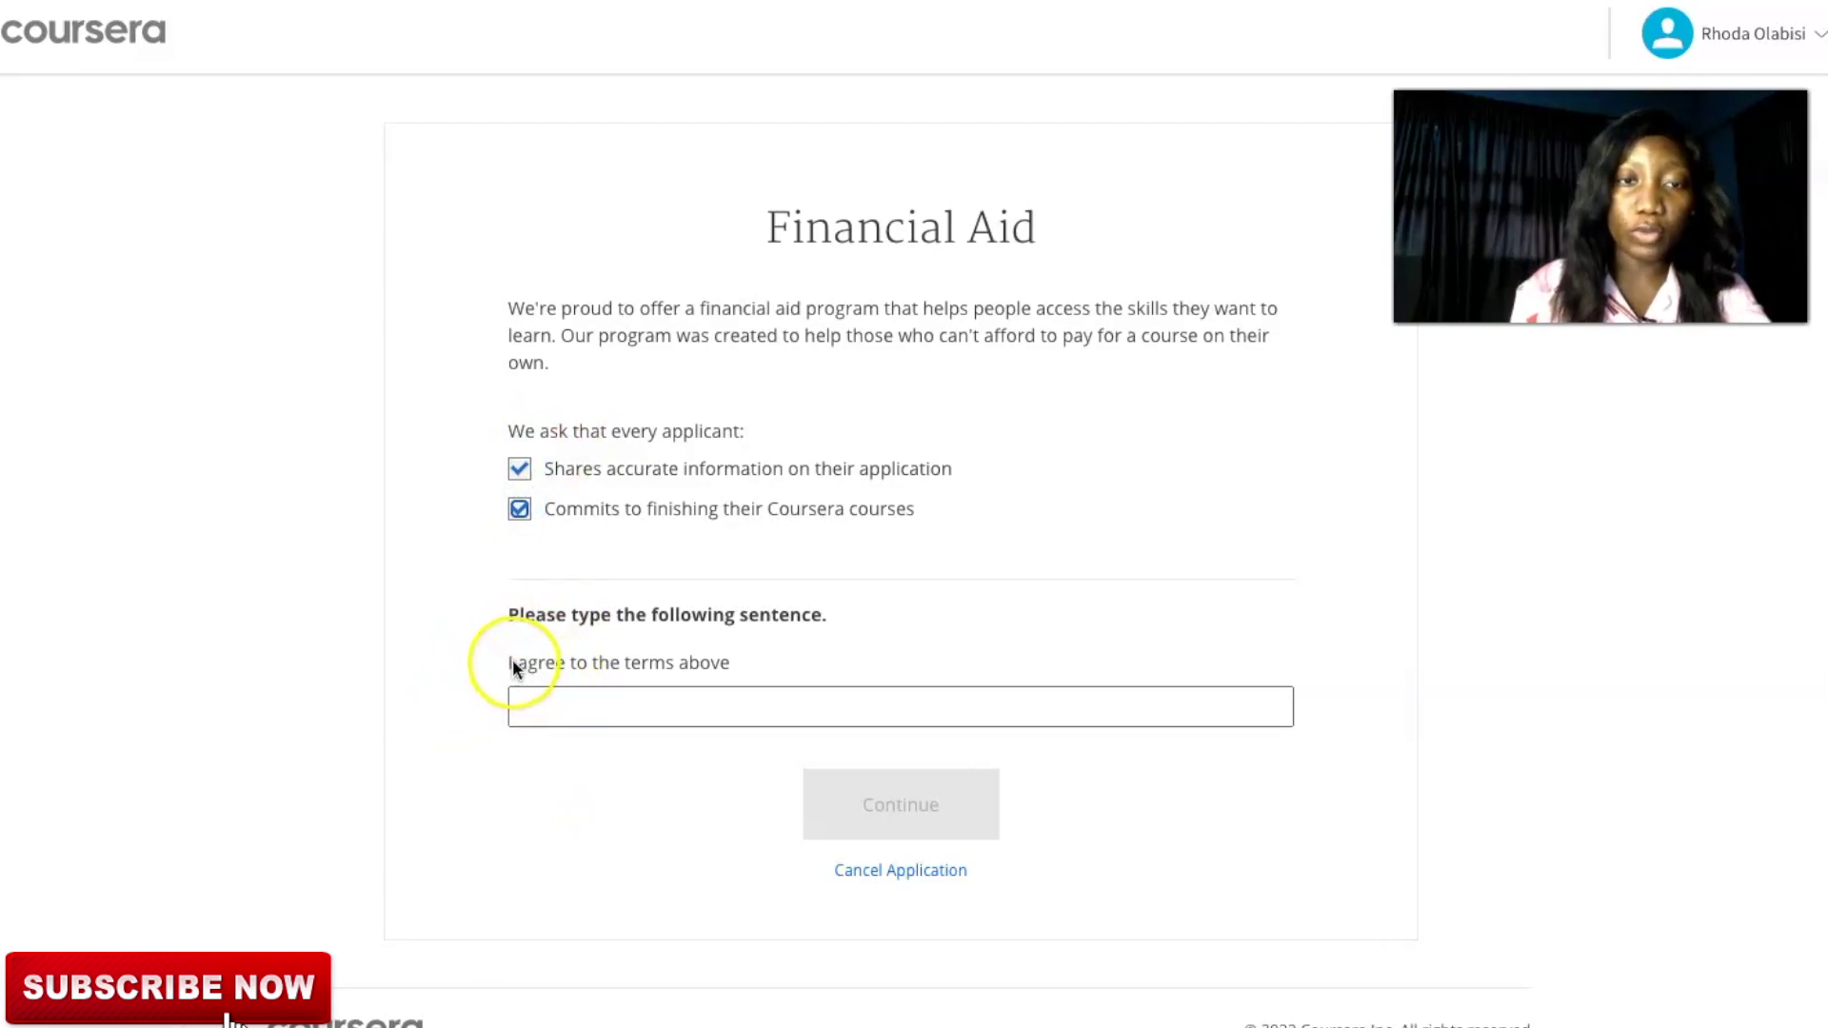
Step: Fill in the agreement sentence "I agree to the terms above" and continue to the background information form
mouse_move(505, 657)
mouse_down()
mouse_move(694, 682)
mouse_move(734, 666)
mouse_move(506, 671)
mouse_up()
key(ctrl+c)
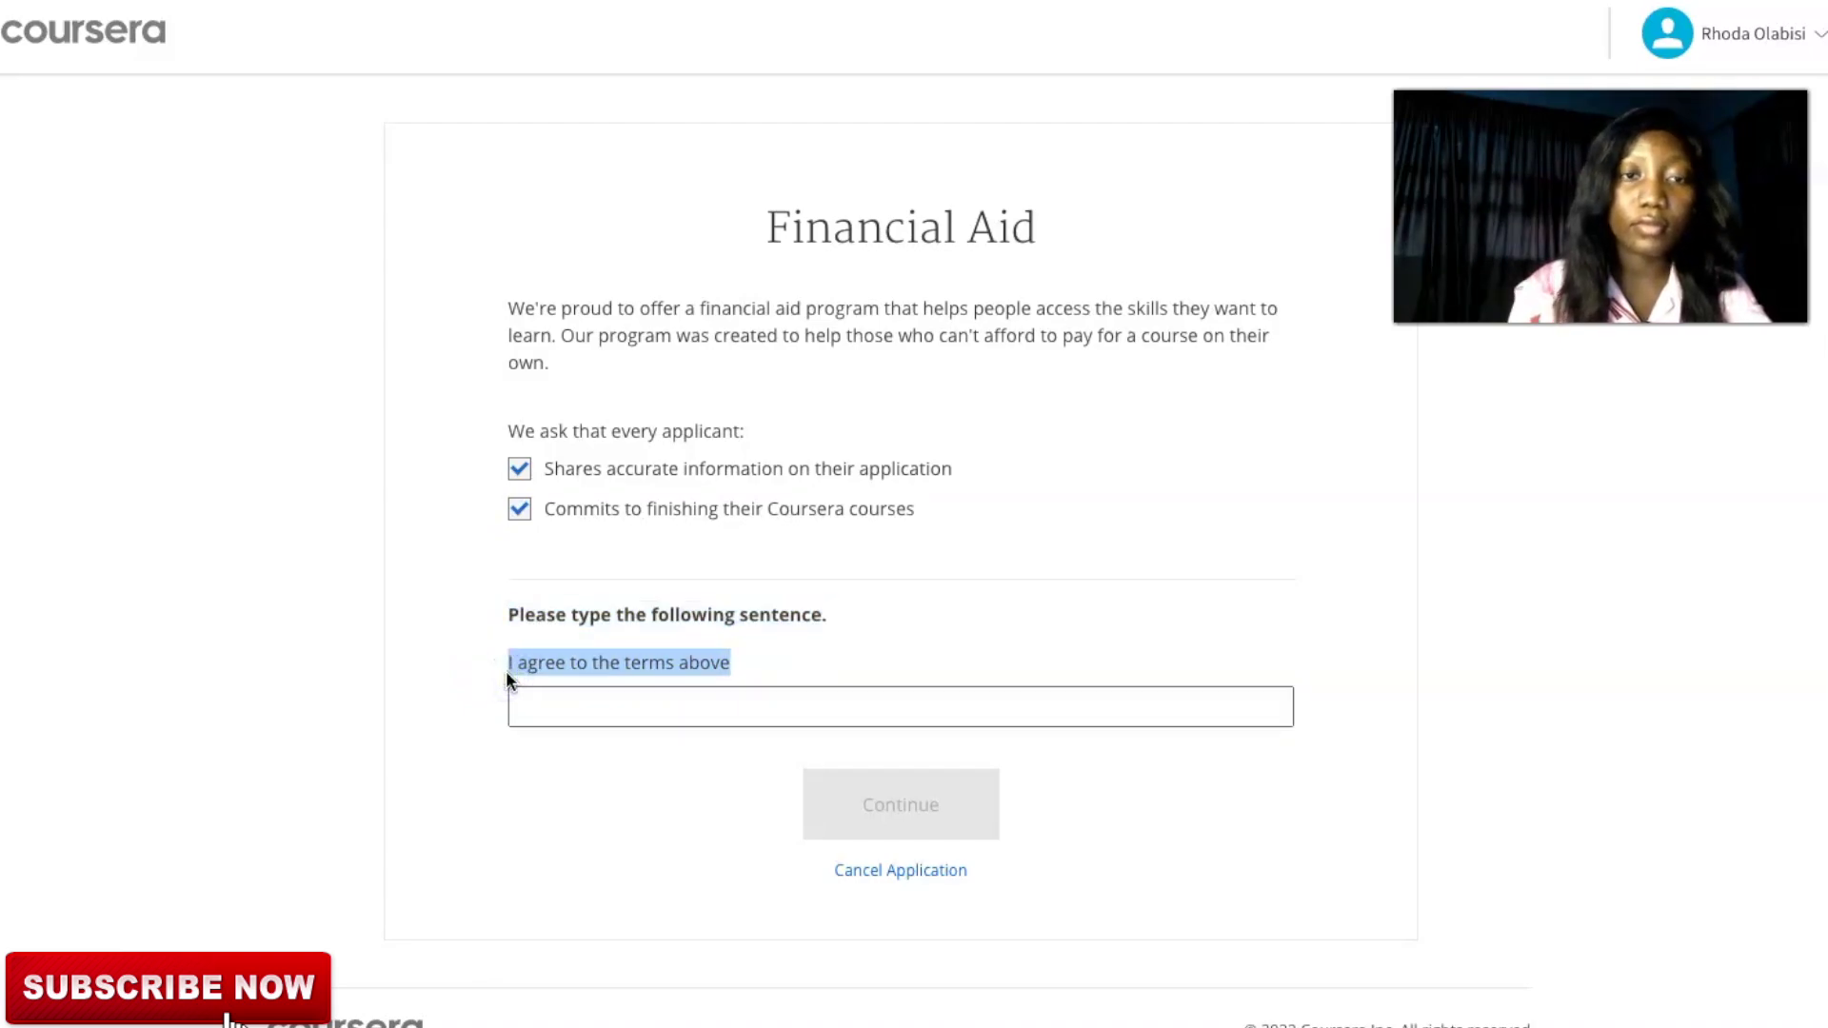
click(532, 693)
key(ctrl+v)
click(845, 806)
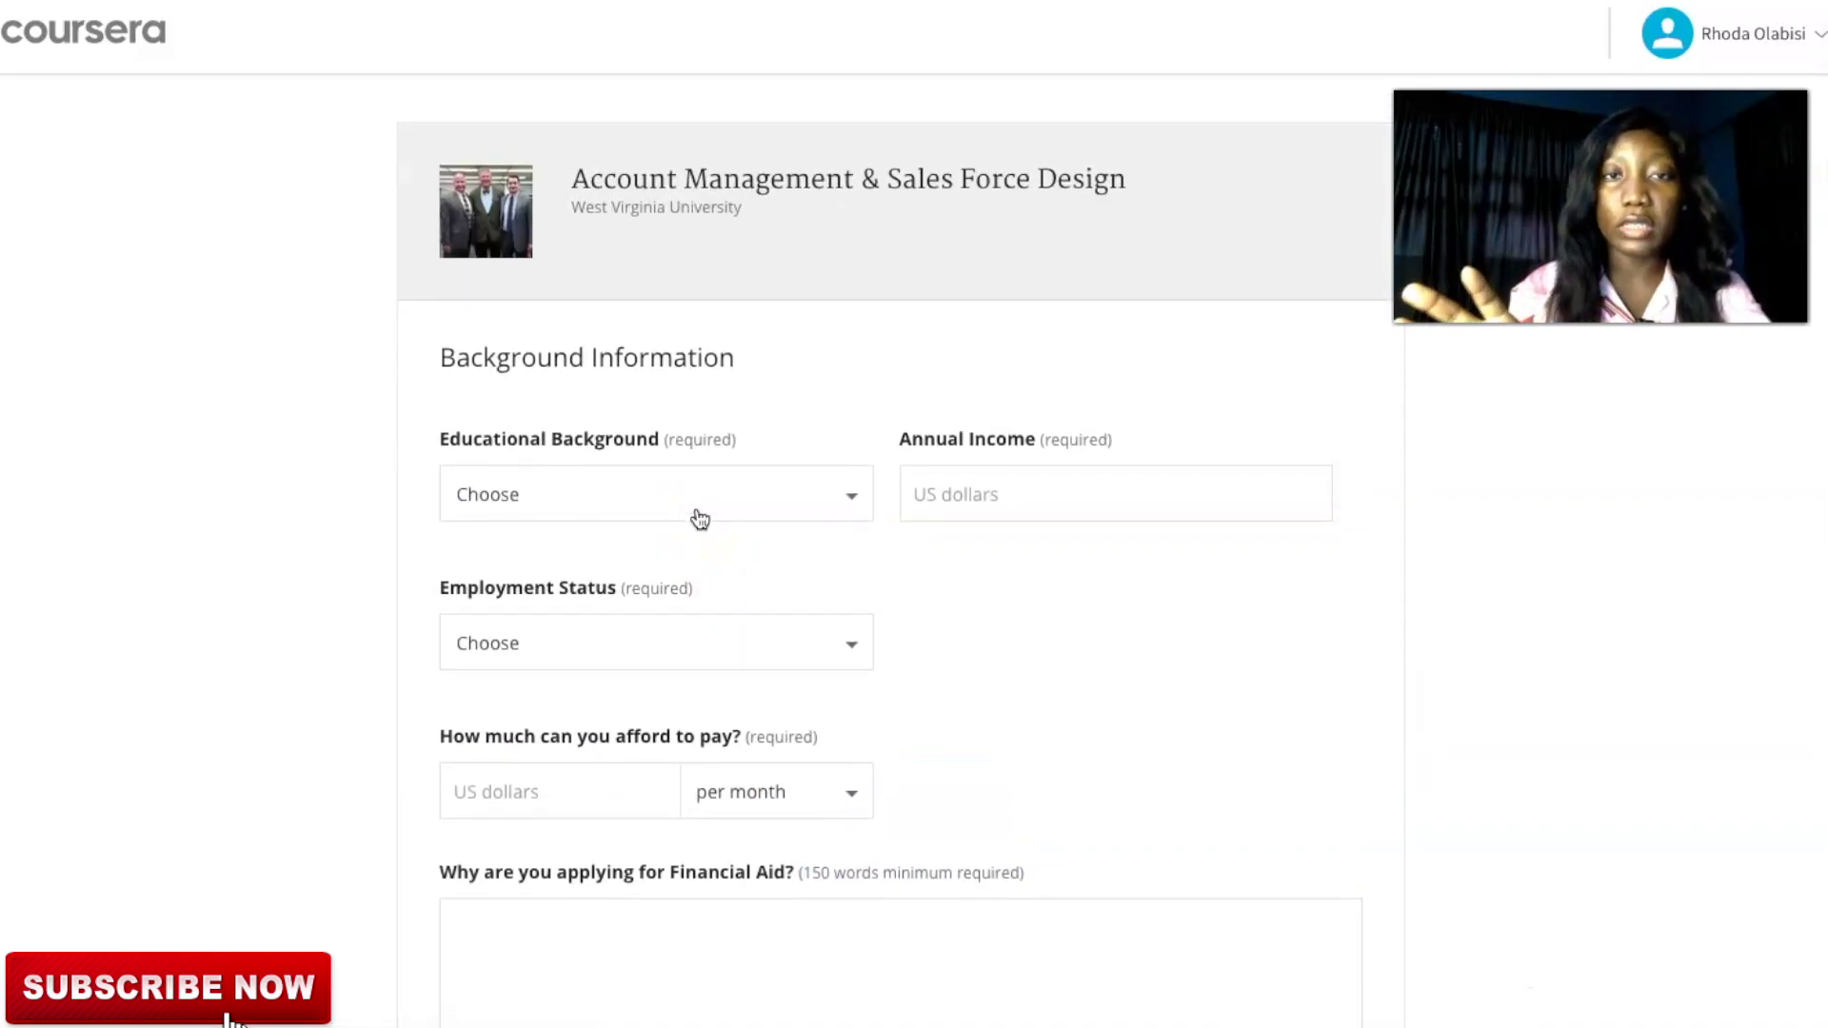
Step: Set the educational background to College degree and activate the Annual Income field
click(602, 476)
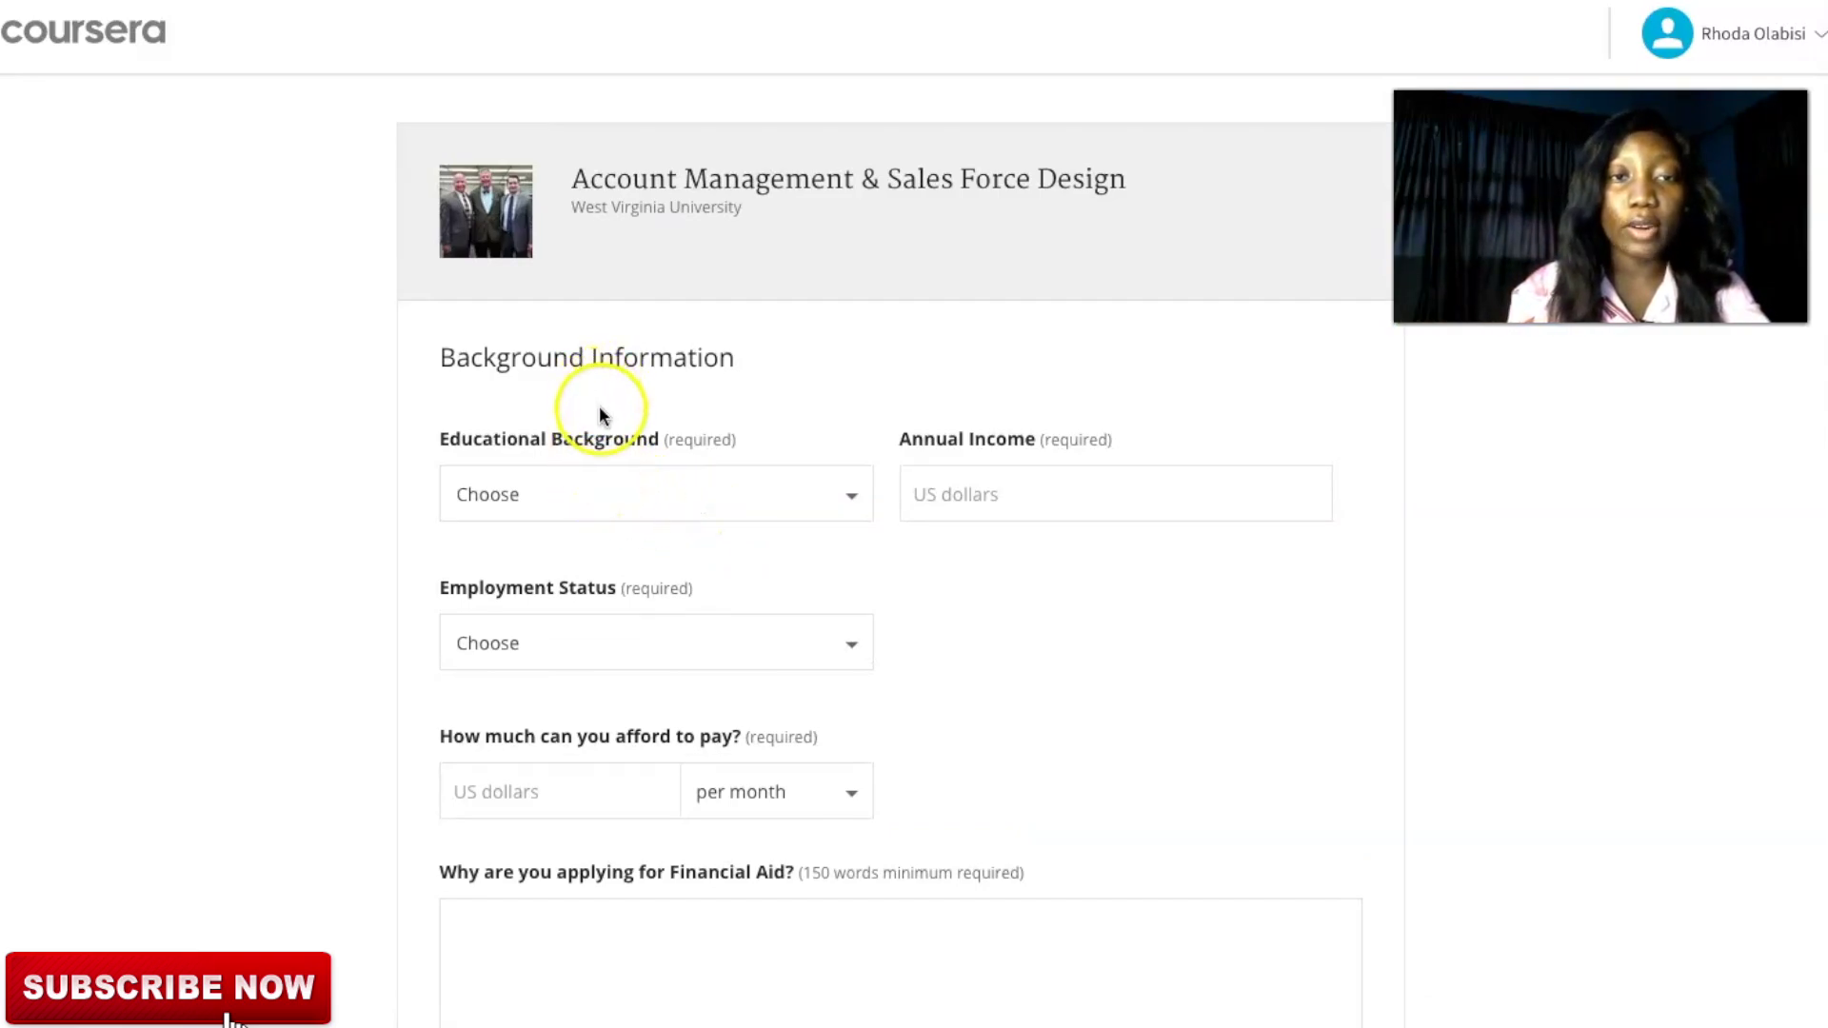
click(850, 496)
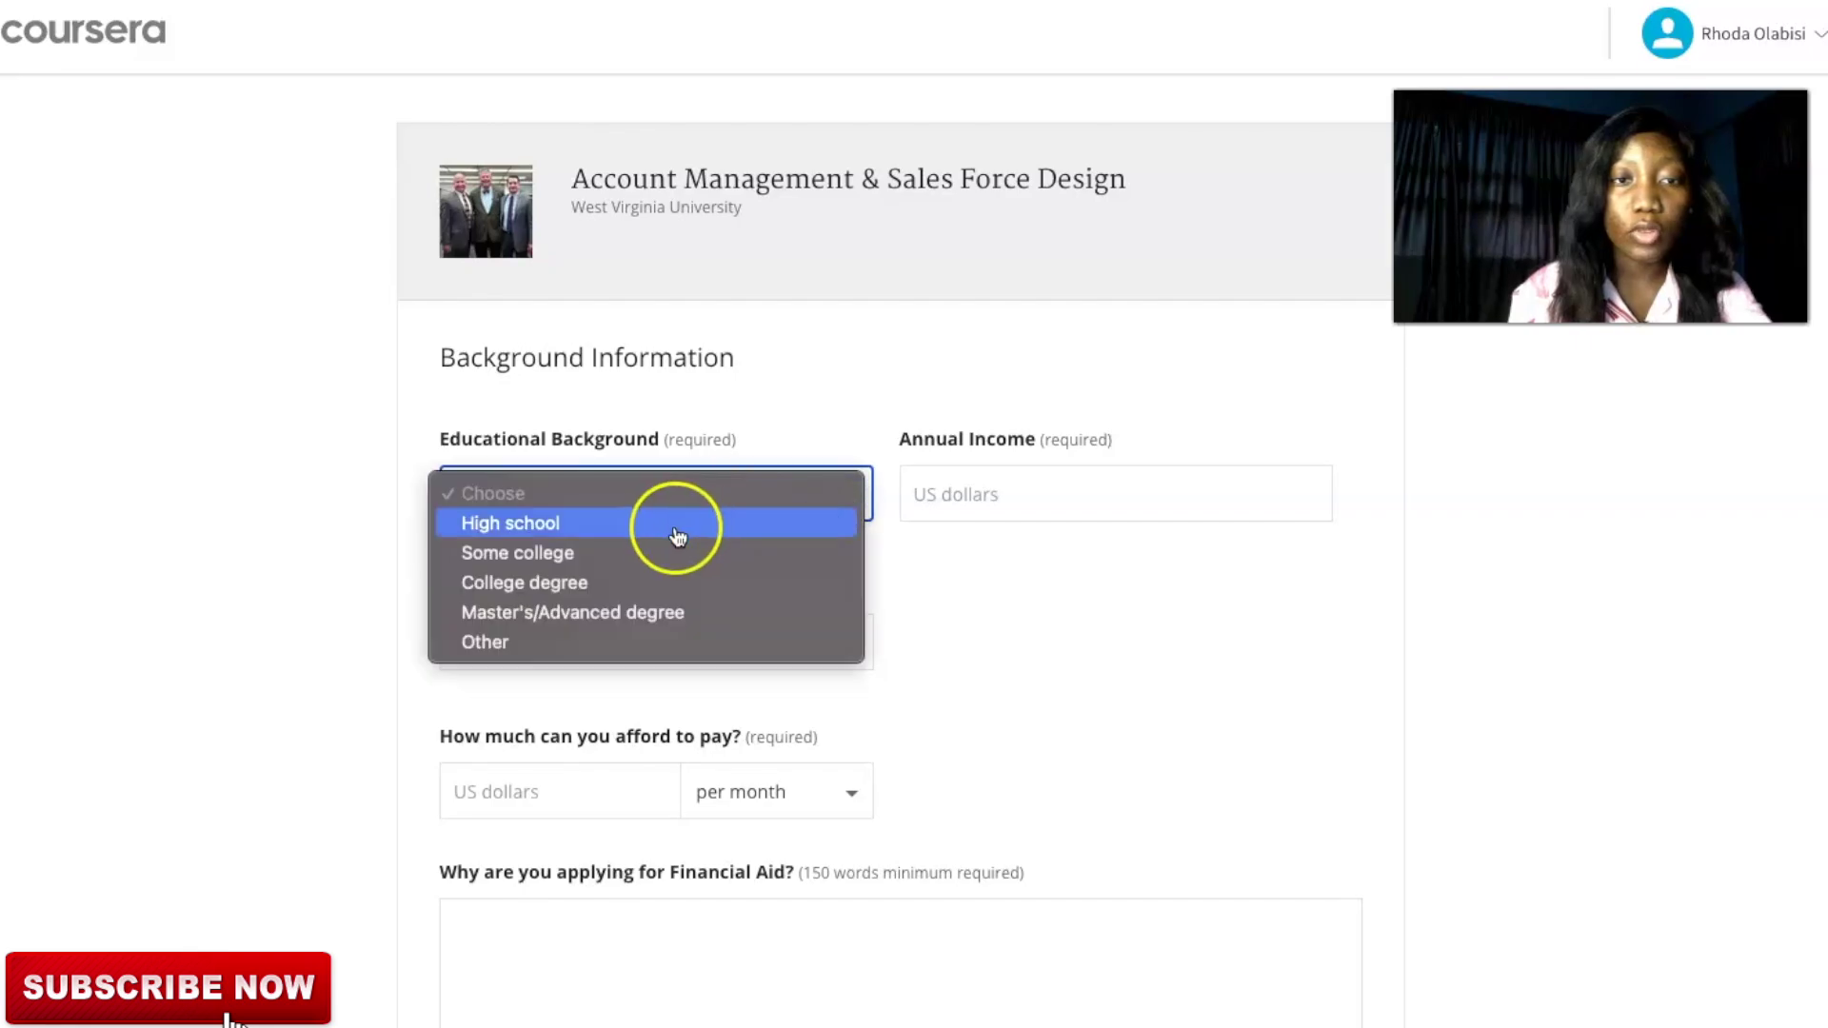
click(555, 585)
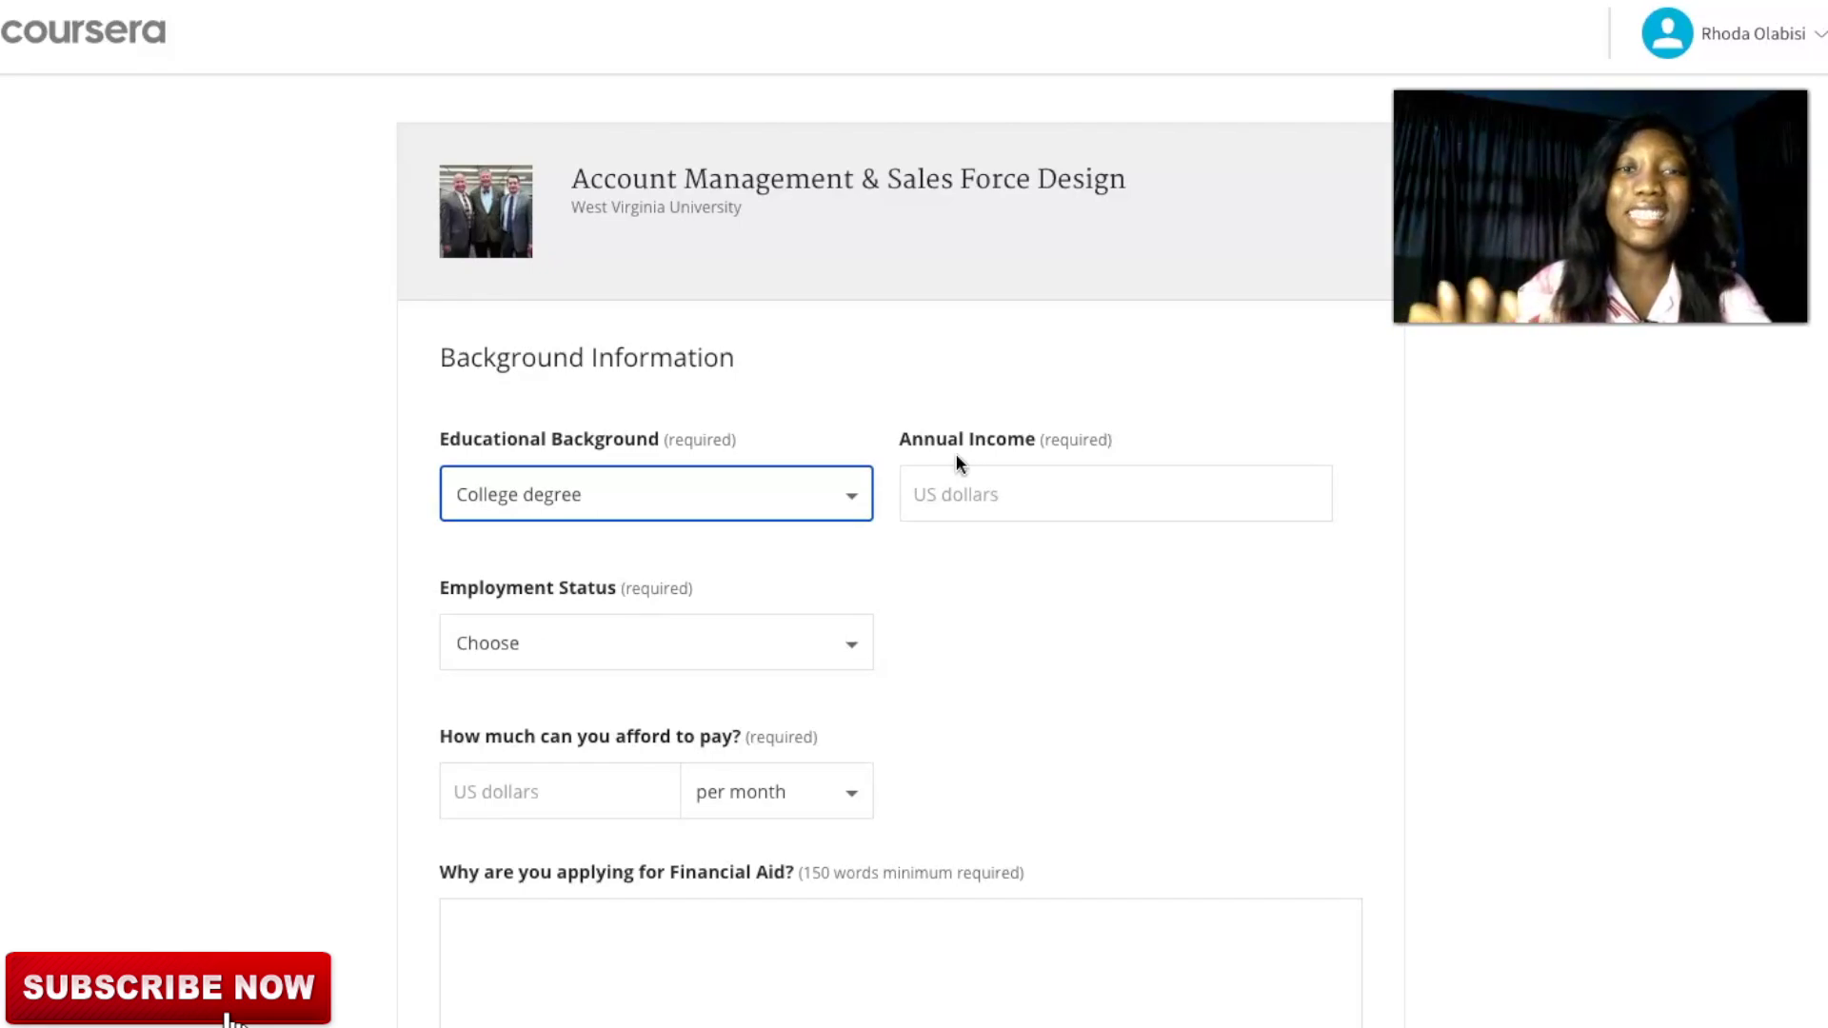
click(952, 494)
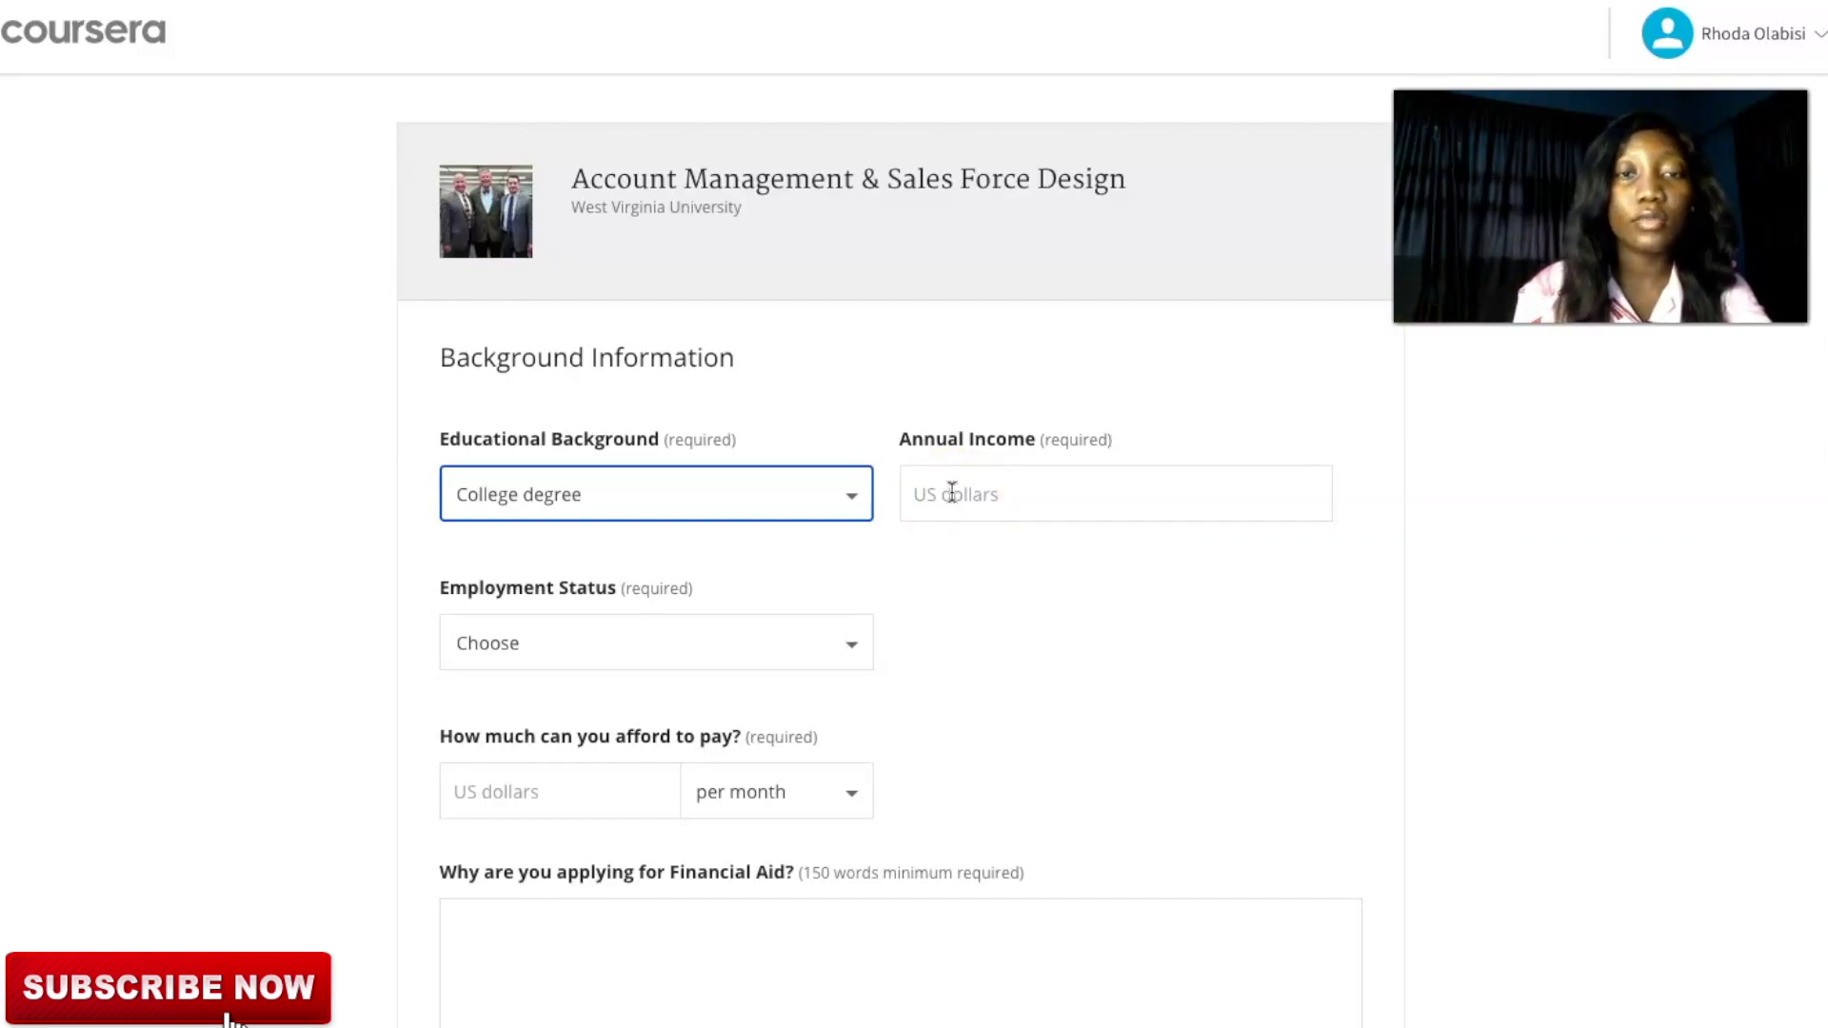
click(932, 491)
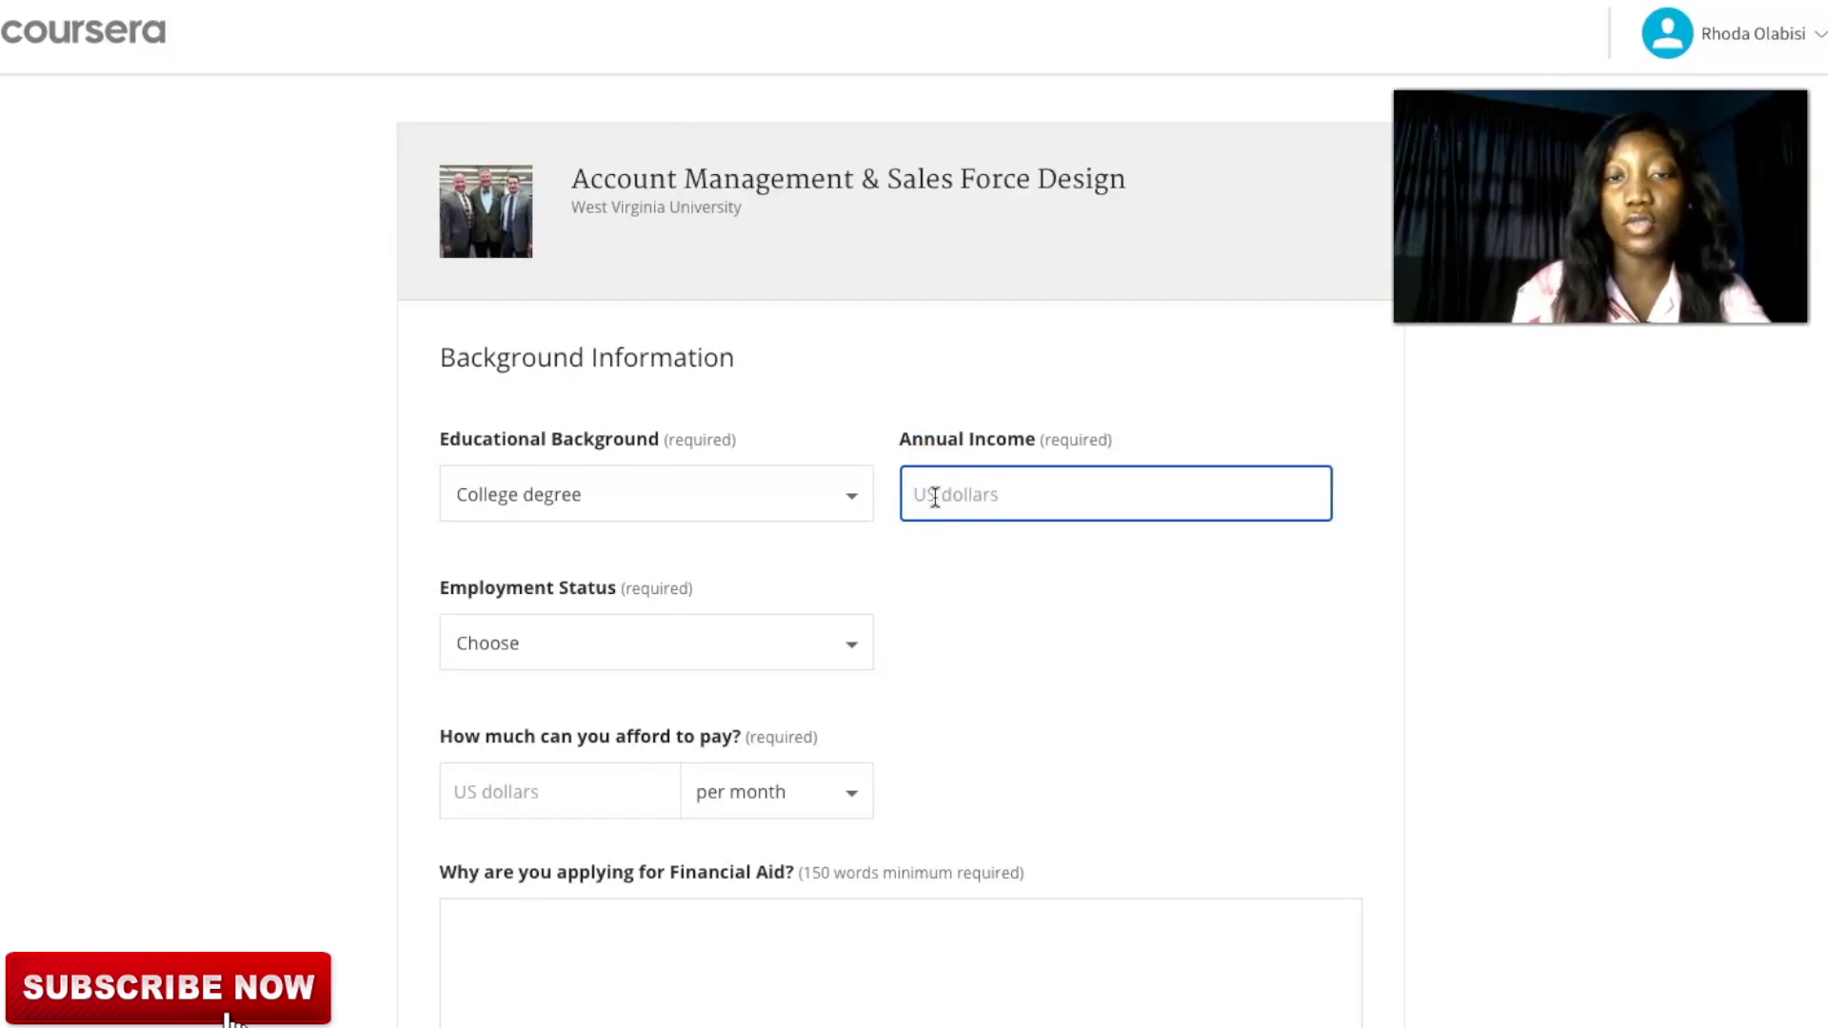
Step: Set the applicant's employment status to Student
scroll(930, 616, down, 3)
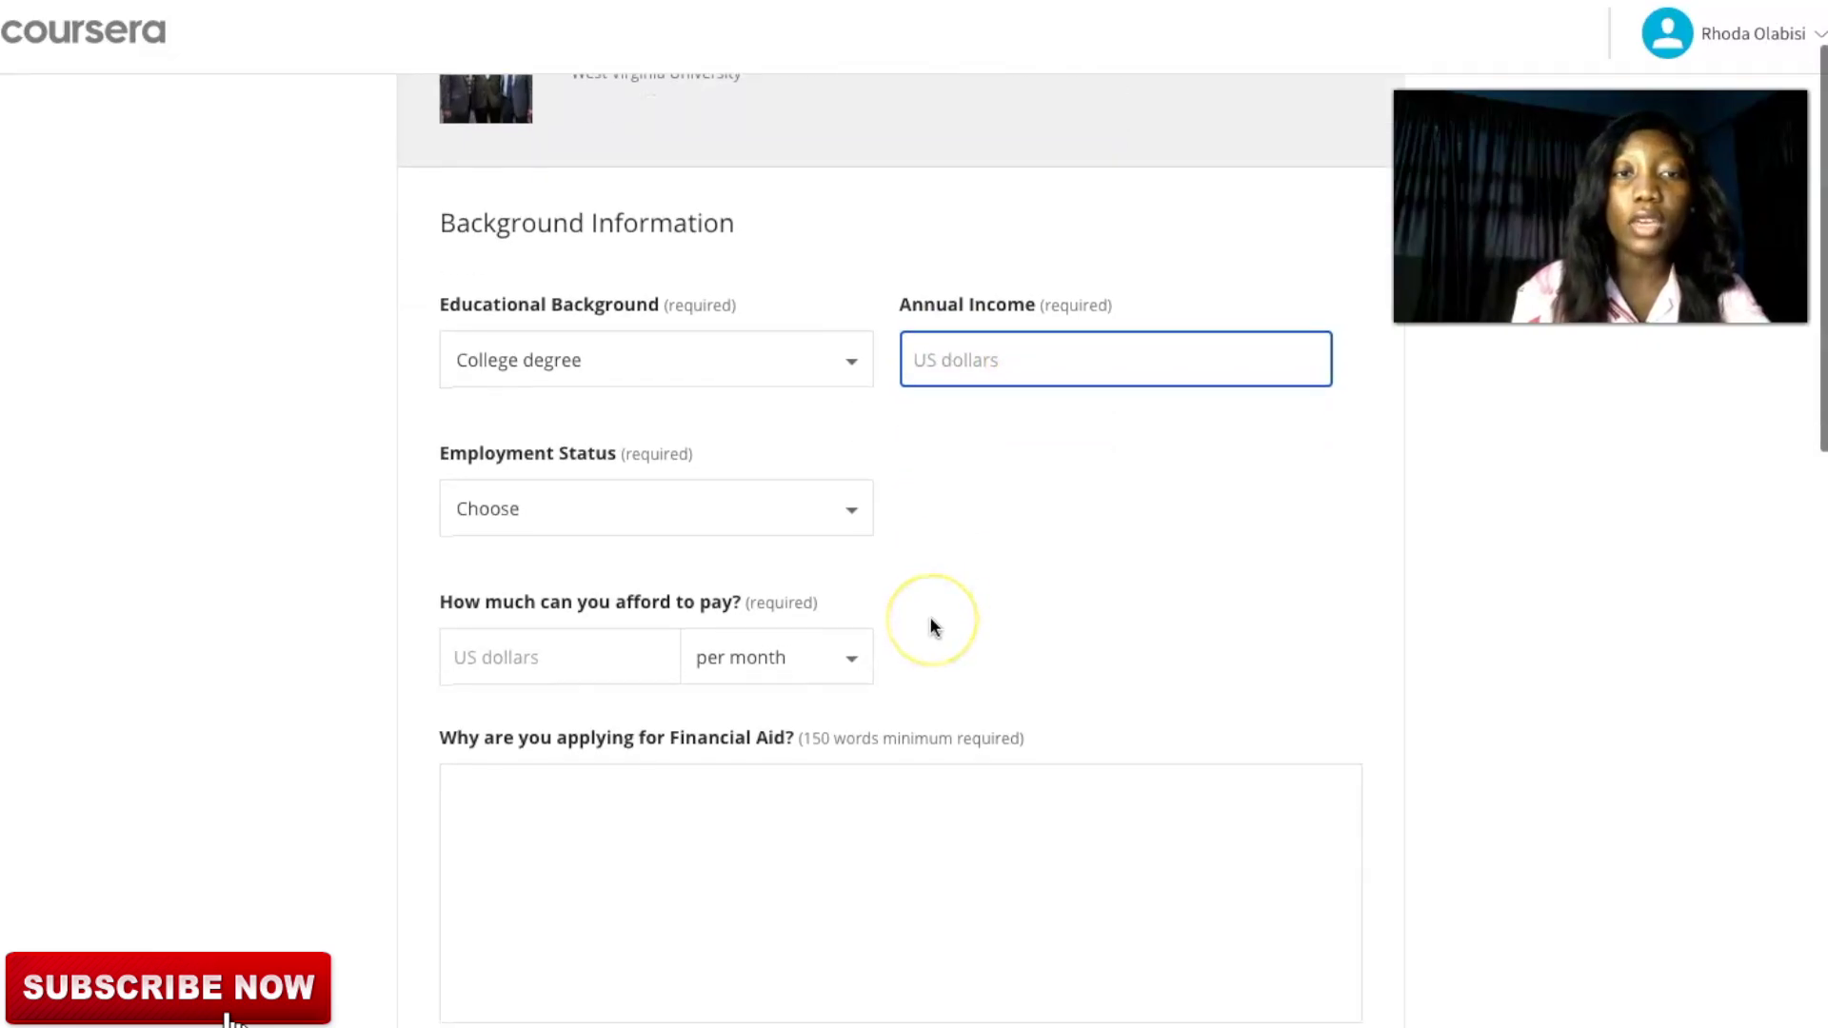
click(856, 307)
click(855, 307)
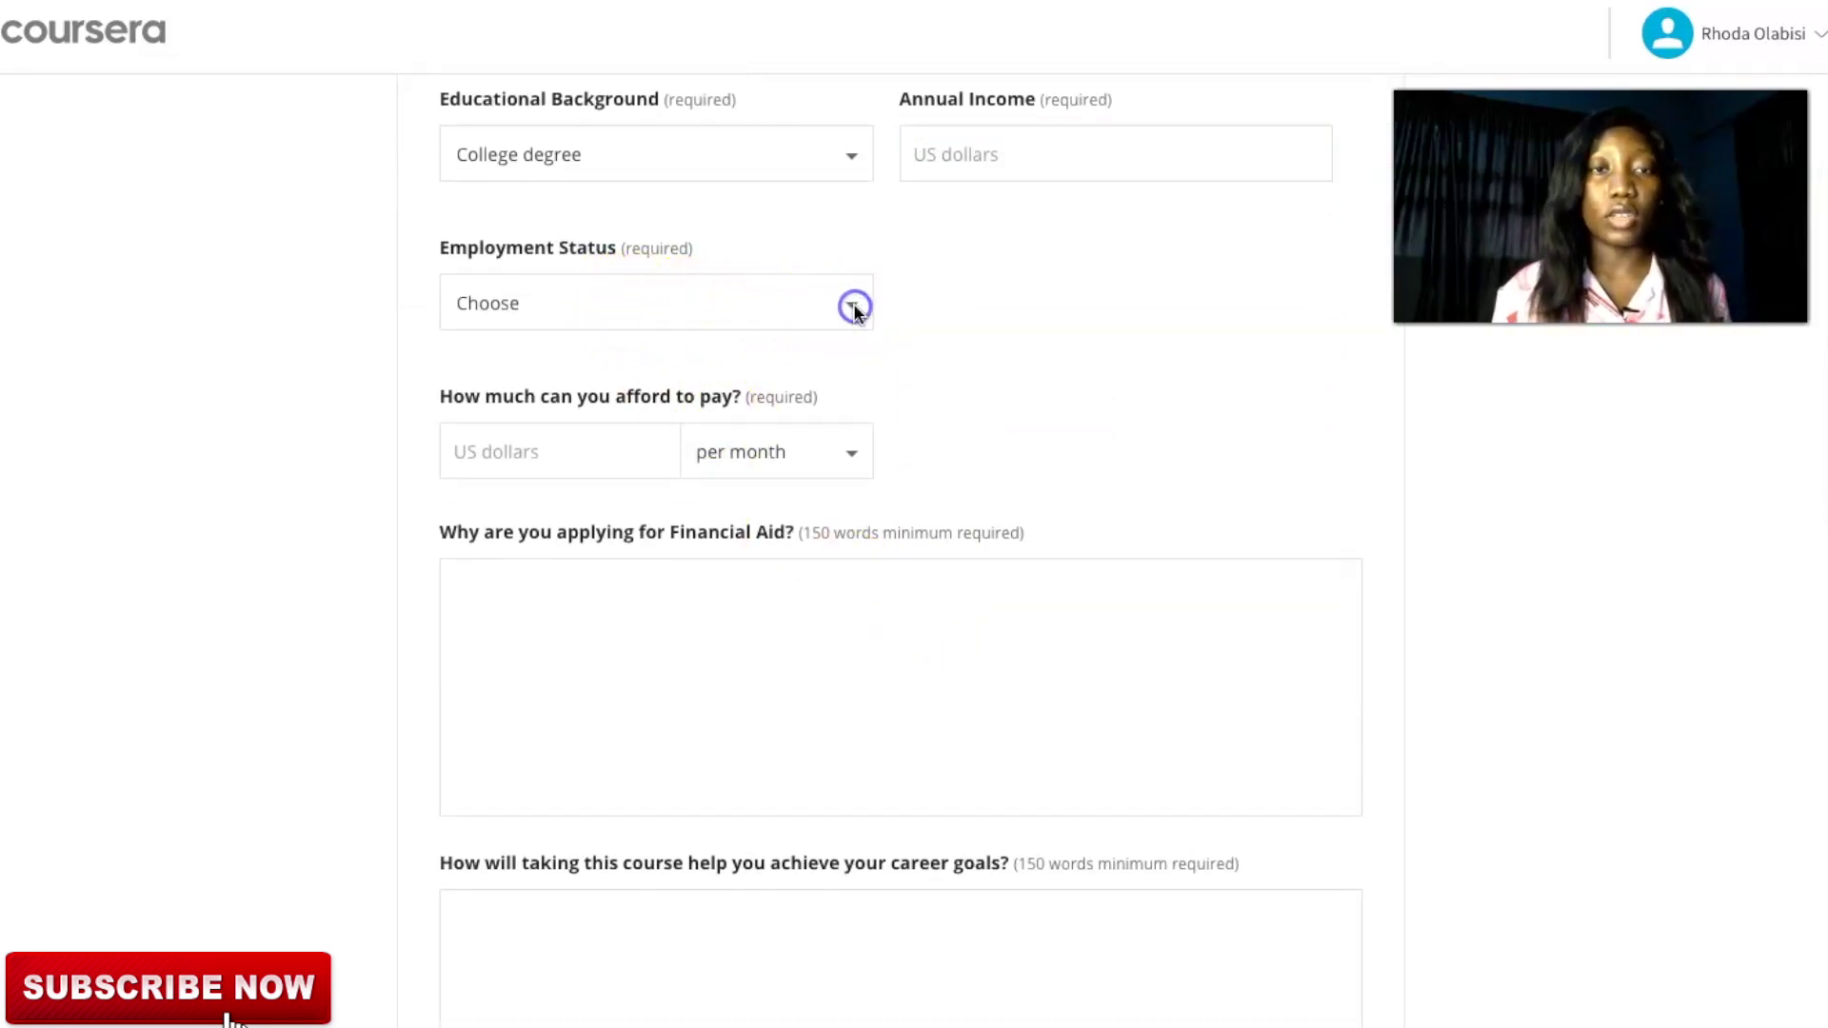
click(855, 307)
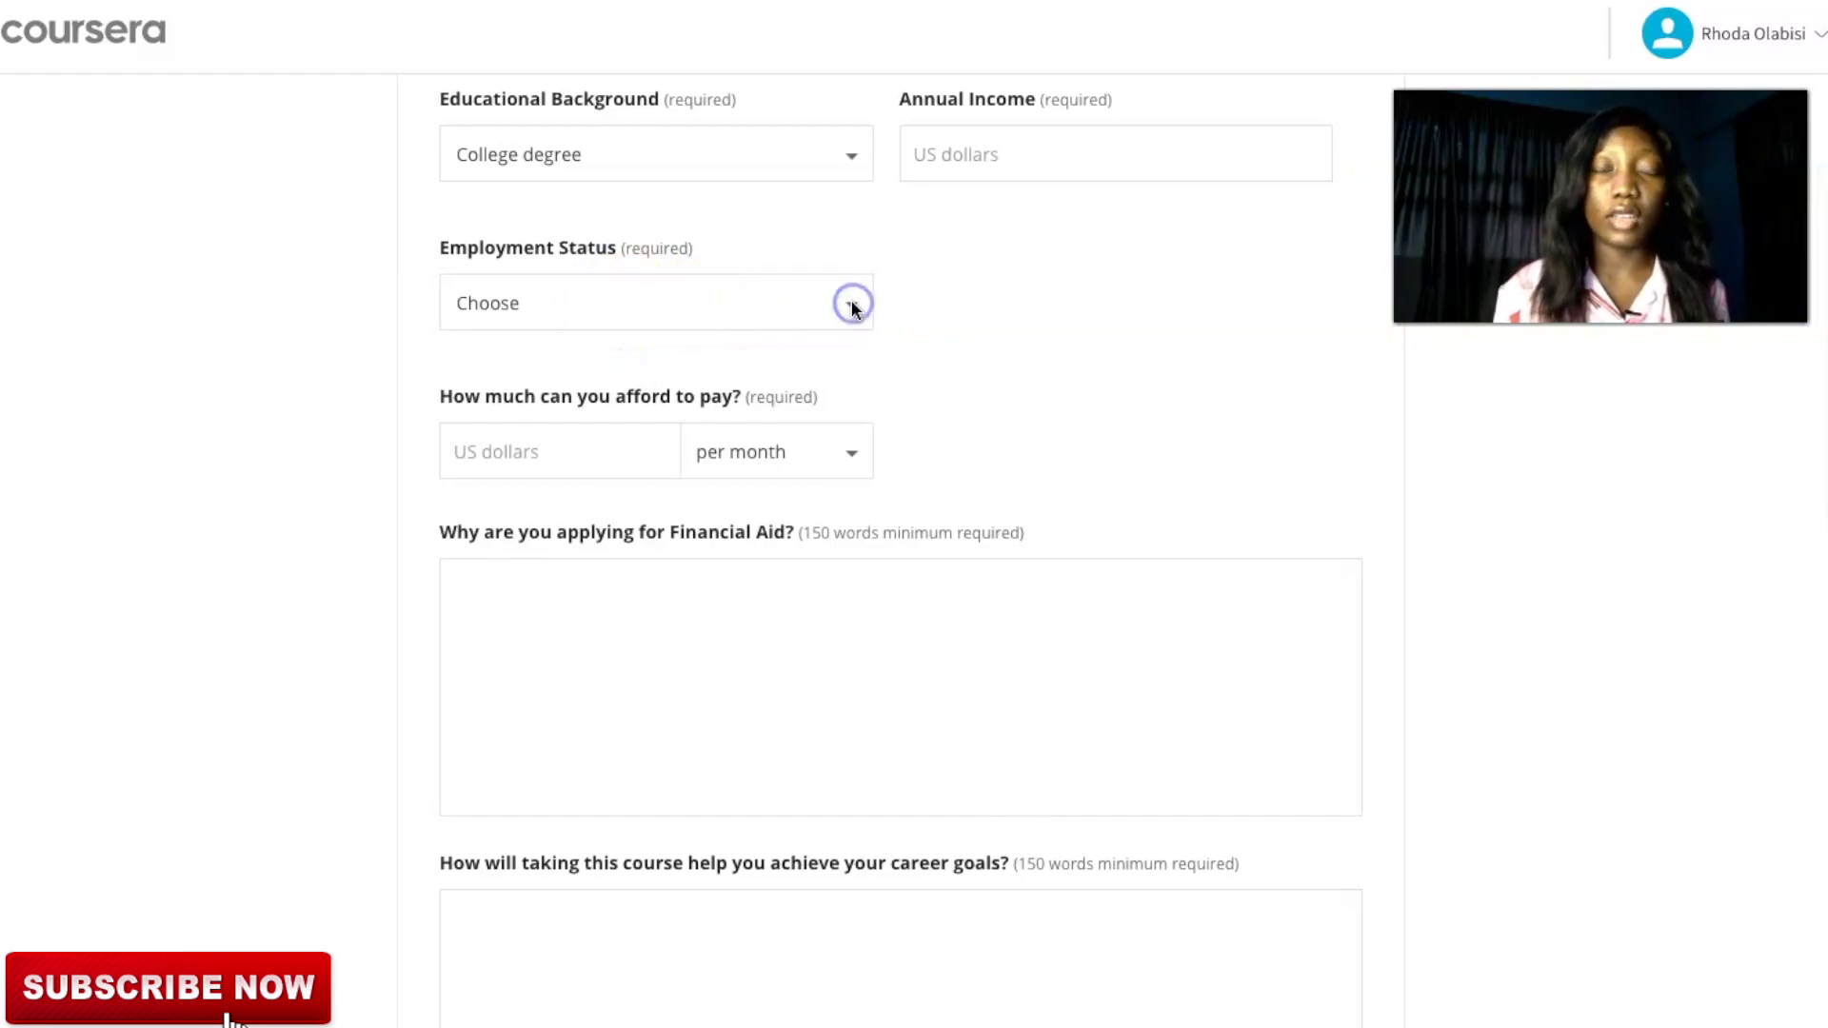
click(854, 307)
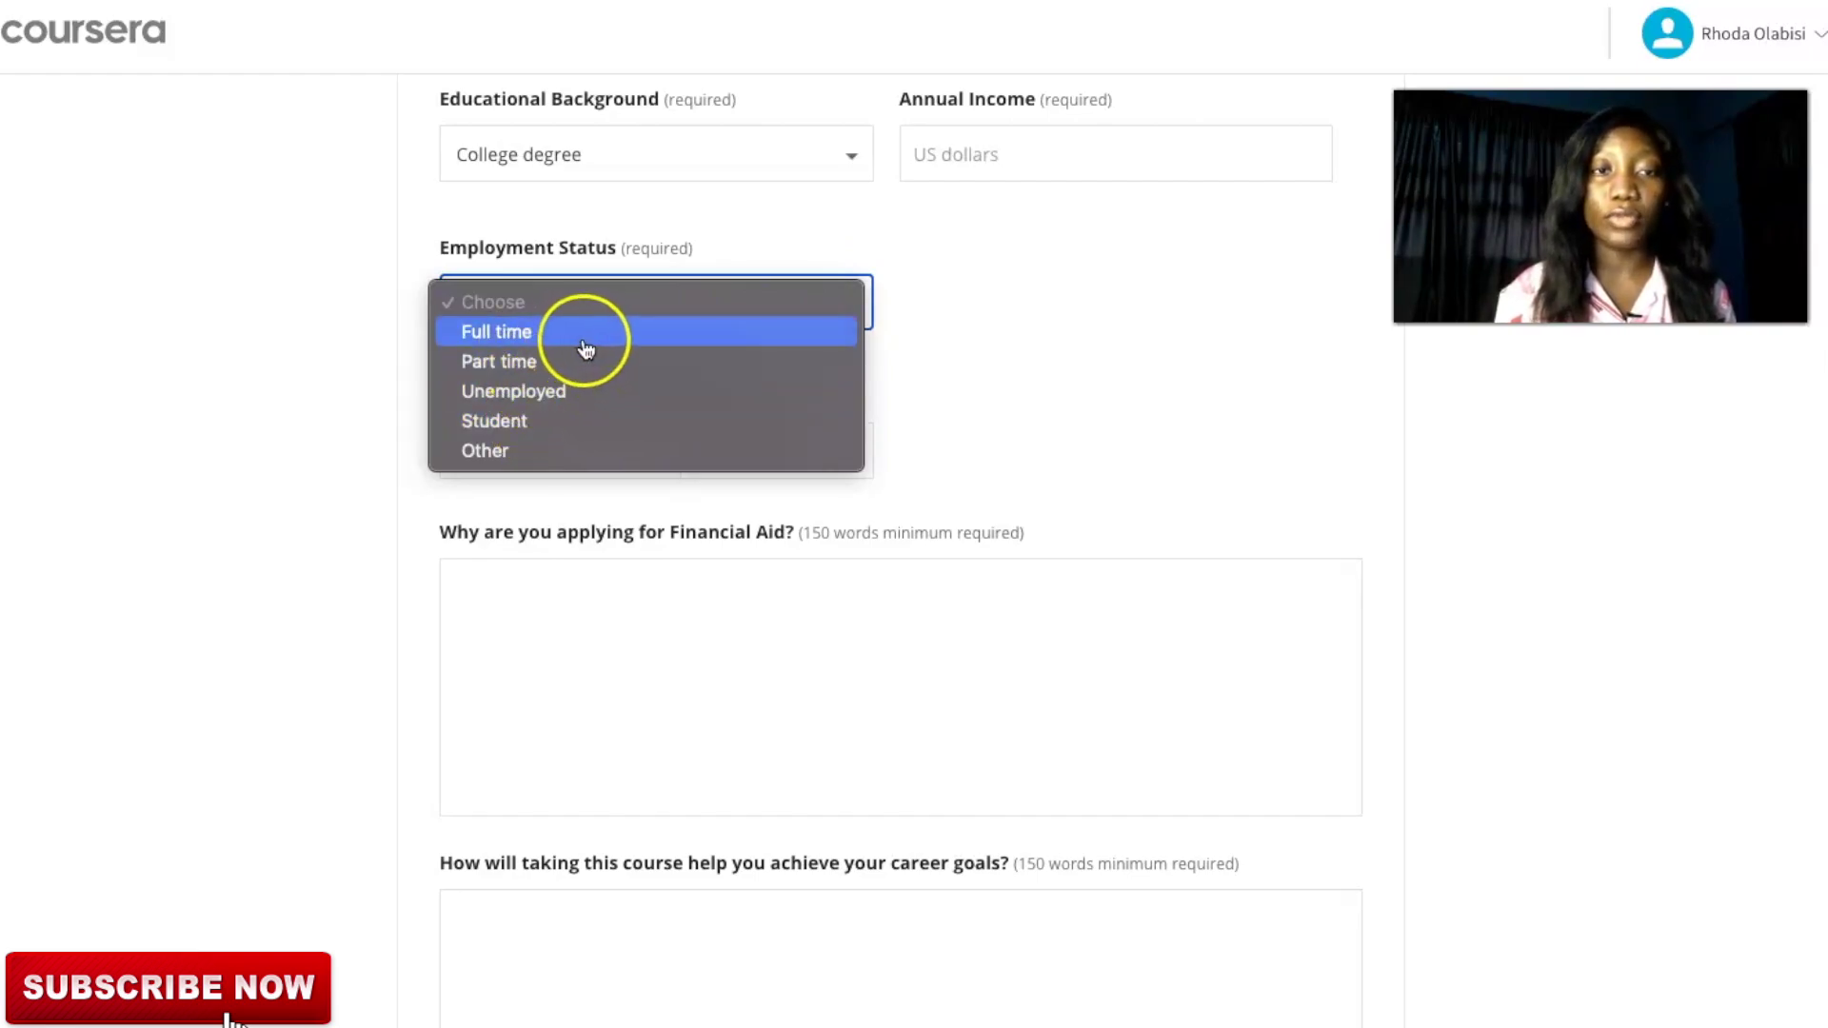
click(538, 433)
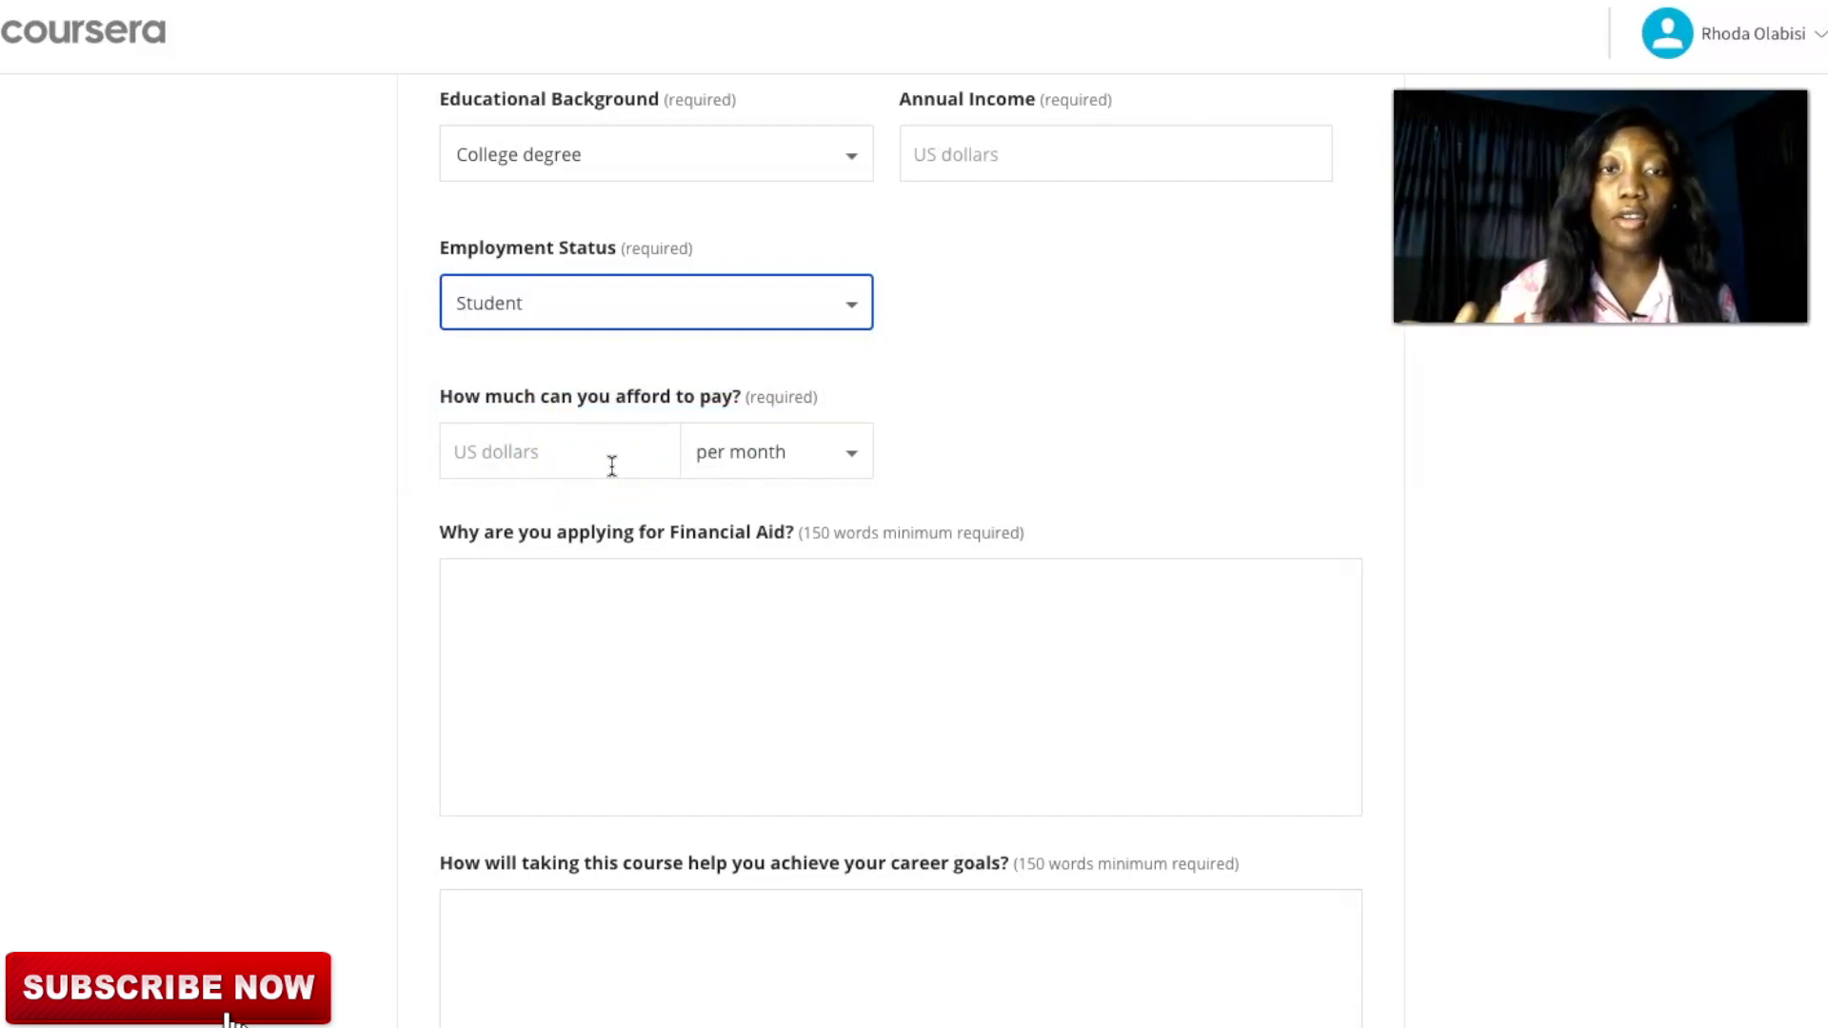
Step: Set the amount the applicant can afford to pay to 0 US dollars per month
click(571, 455)
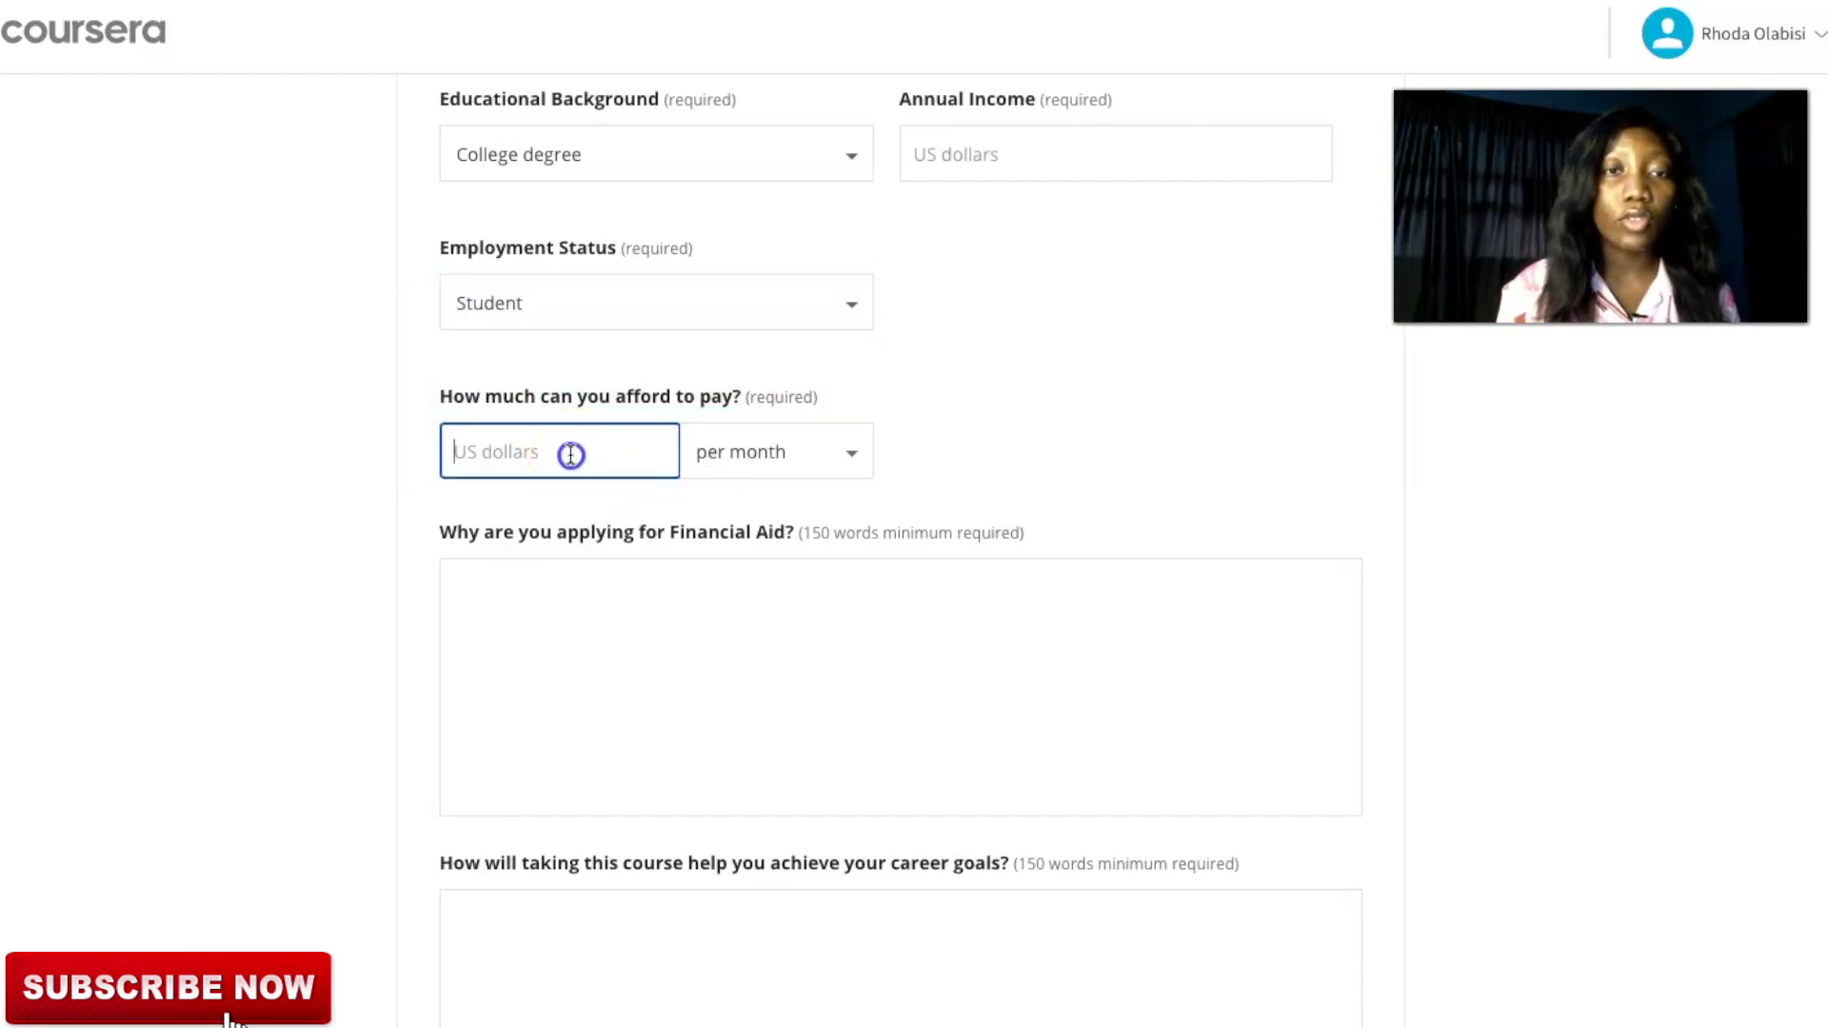
text(0)
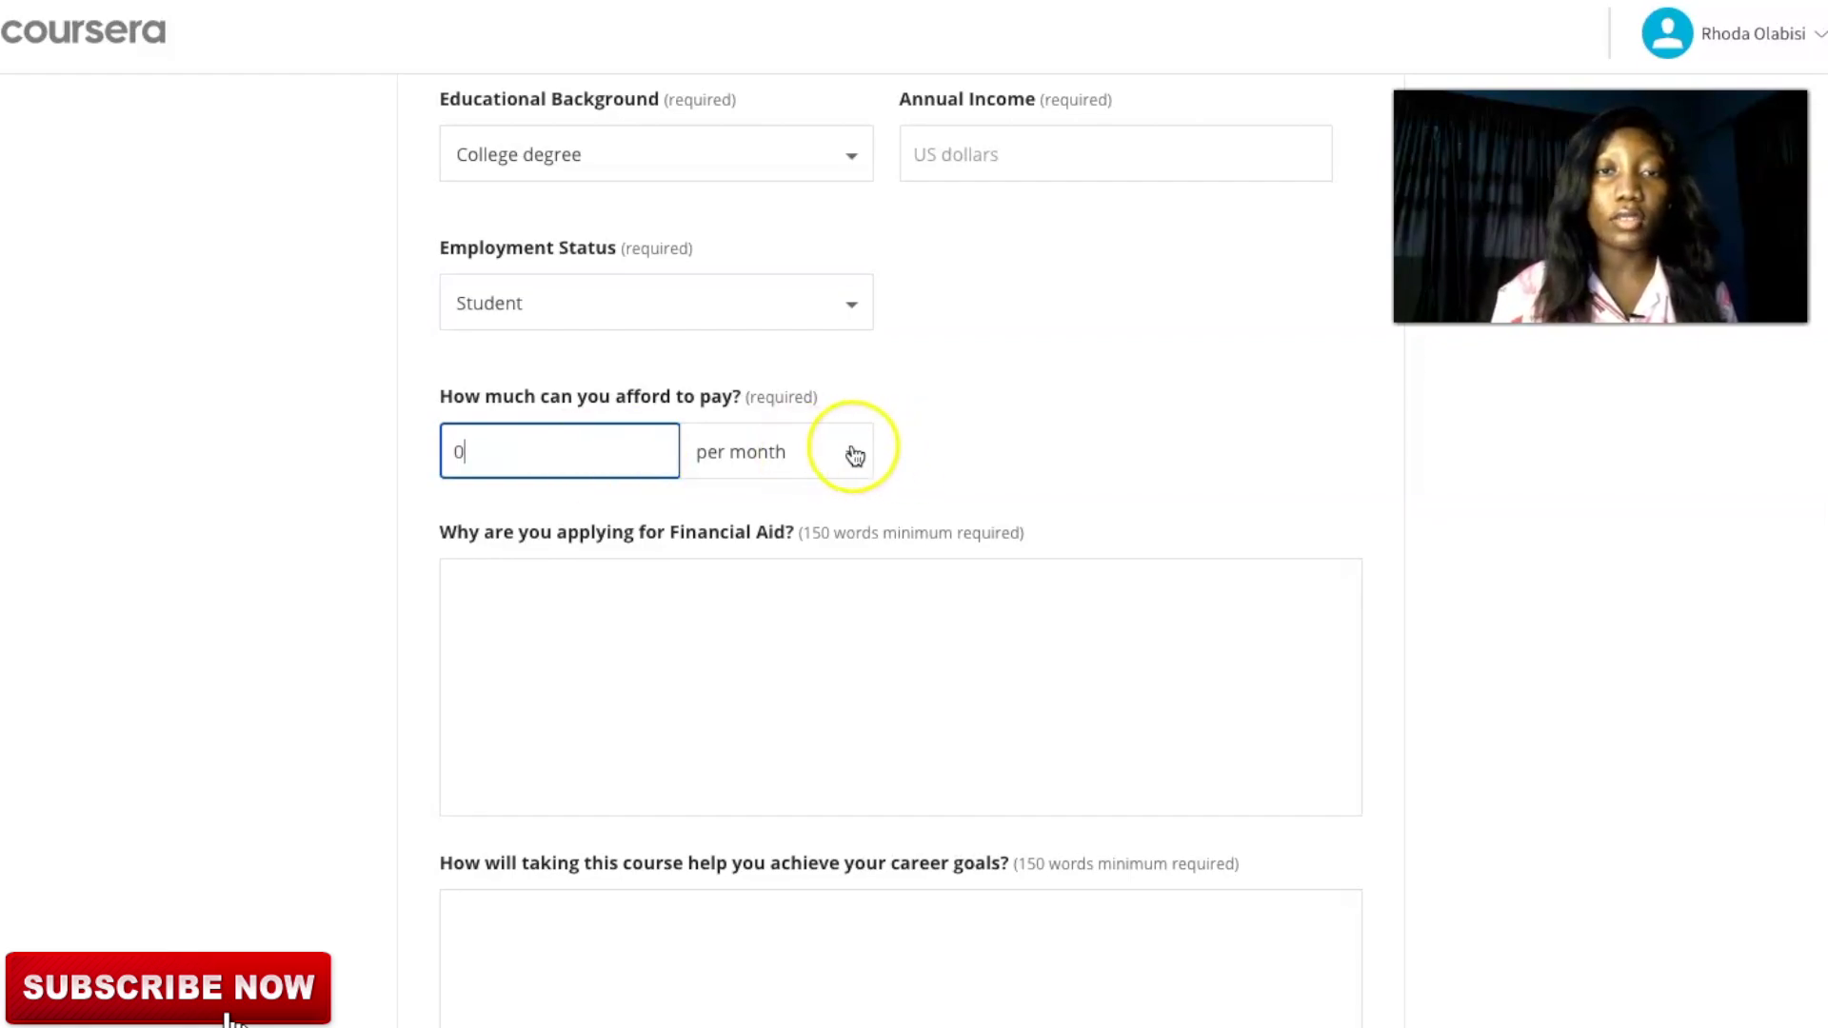
click(914, 473)
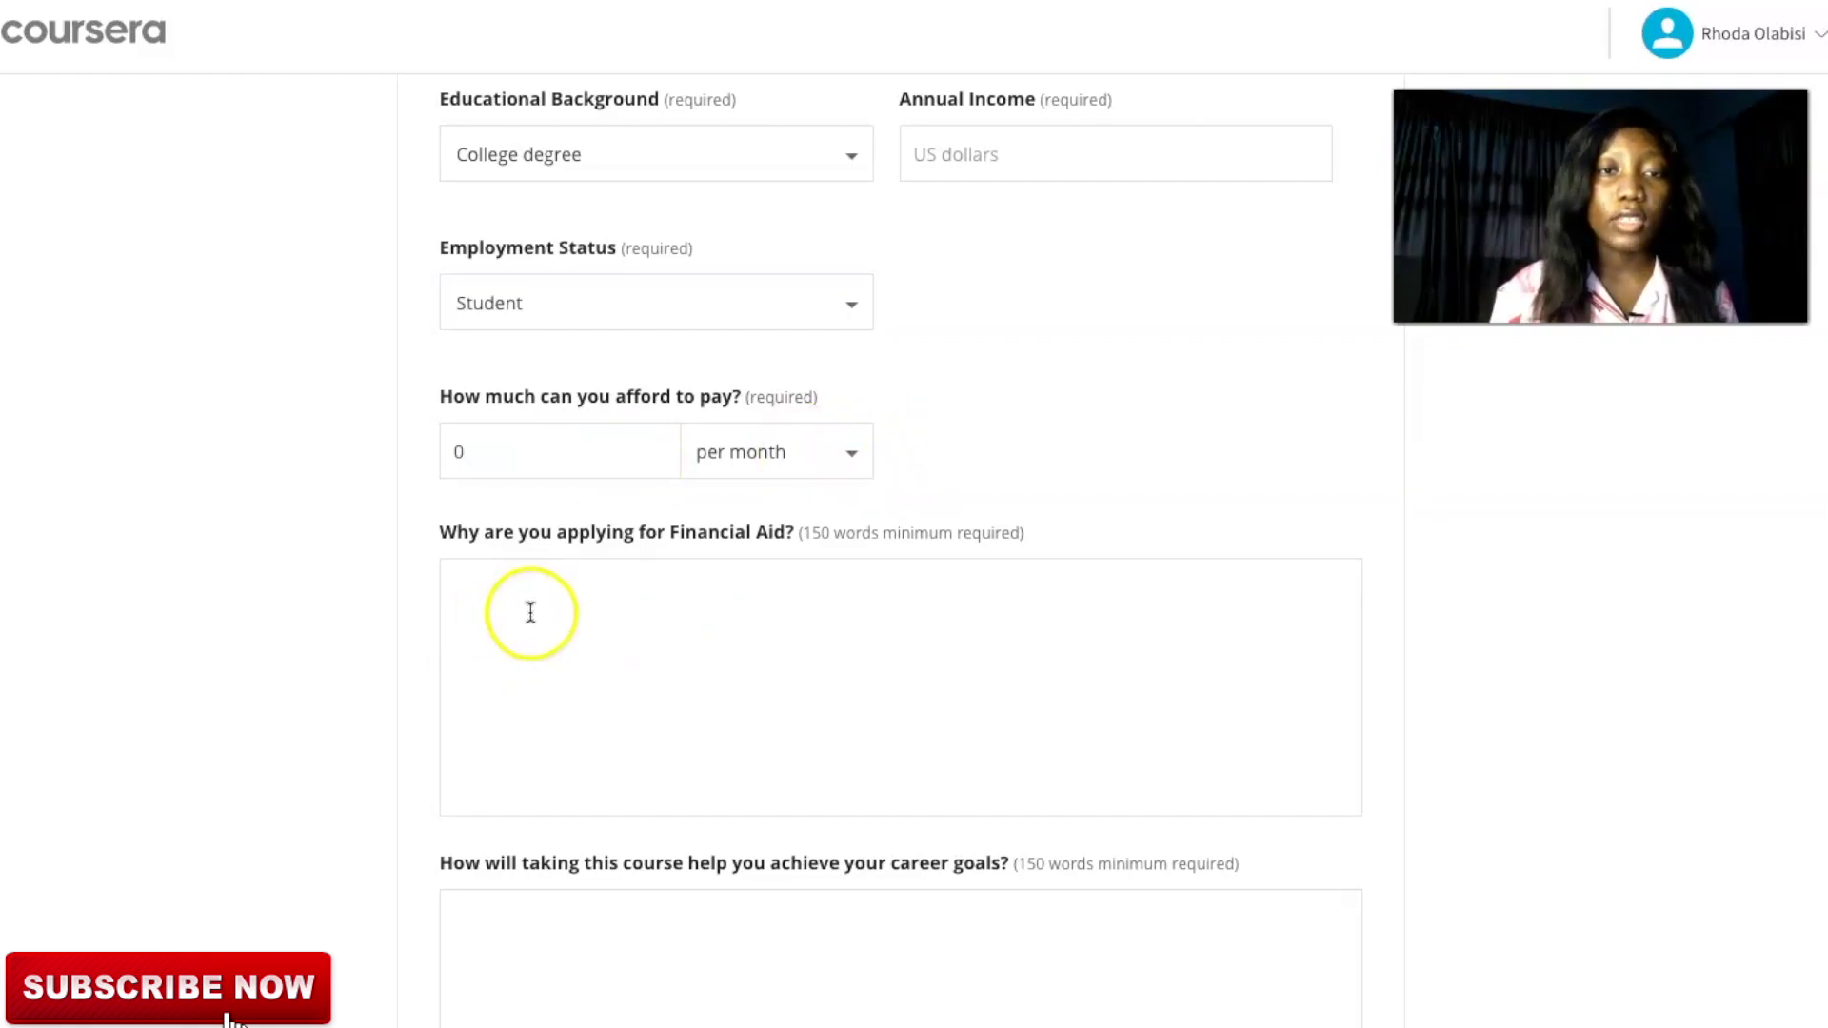
Step: Review the two 150-word essay questions about the reason for applying for financial aid and the course's benefit to career goals
scroll(531, 612, down, 2)
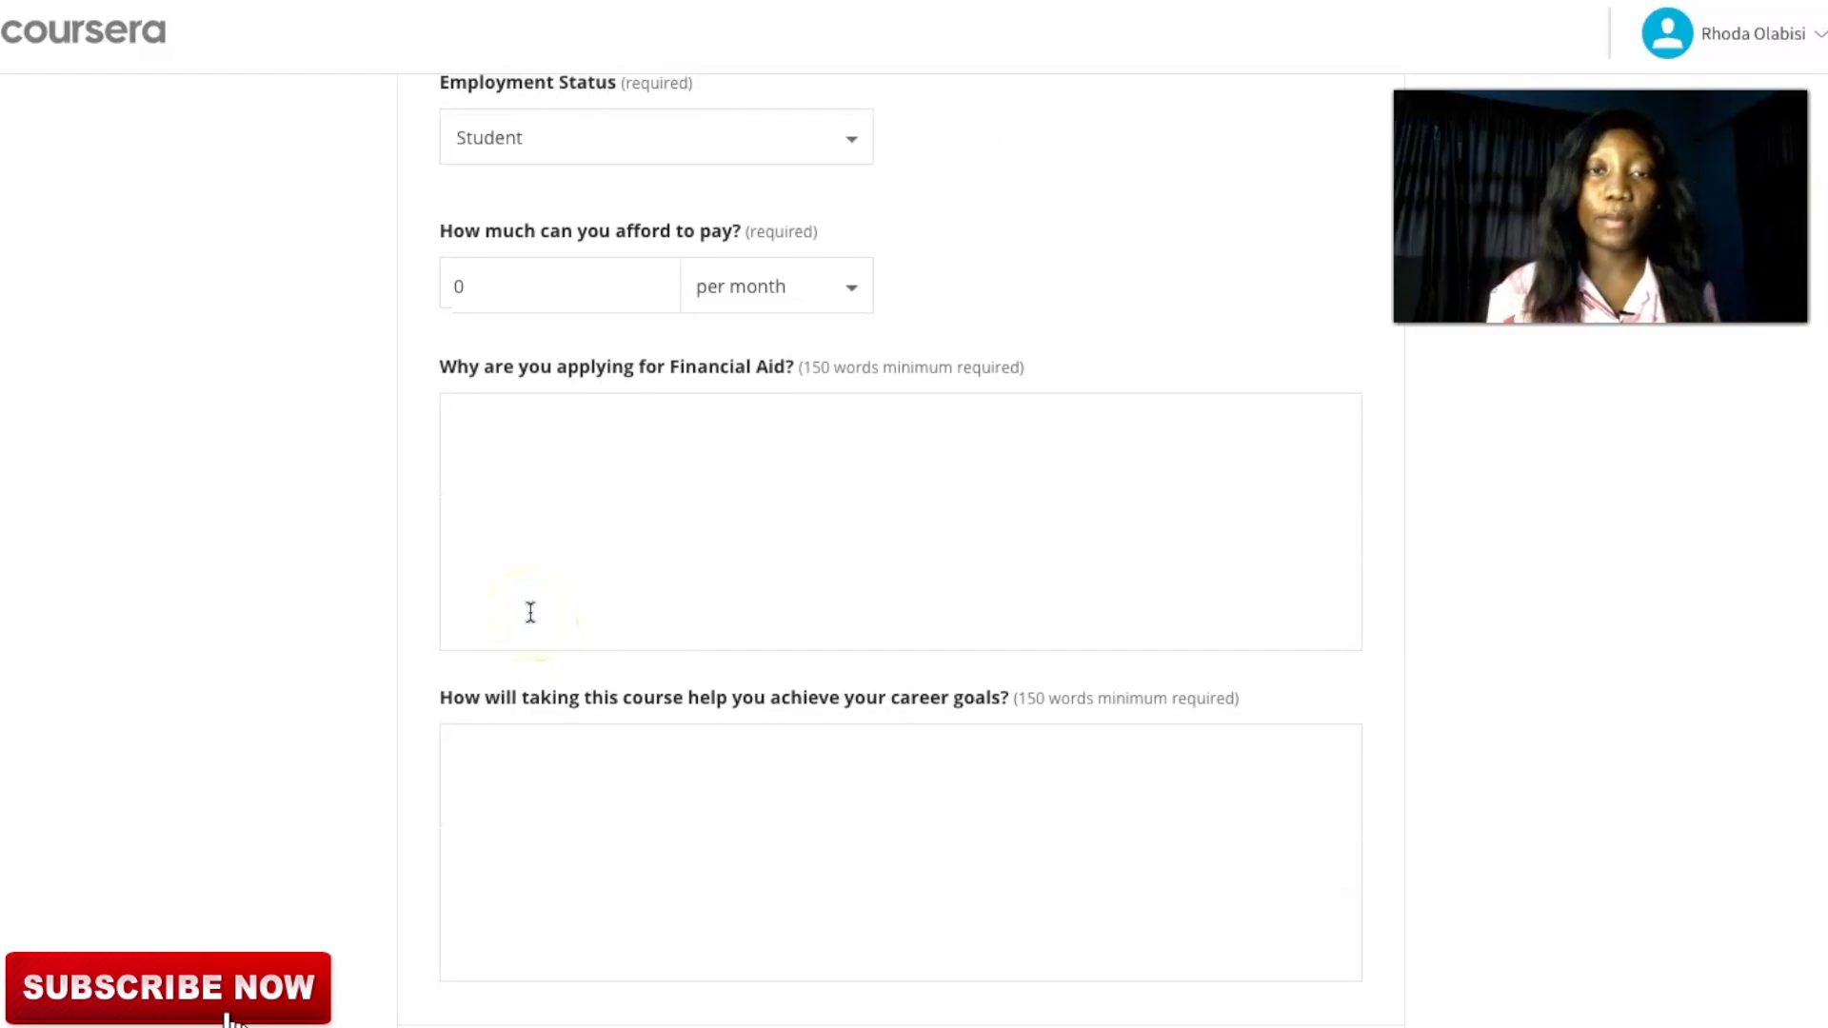
scroll(530, 613, down, 1)
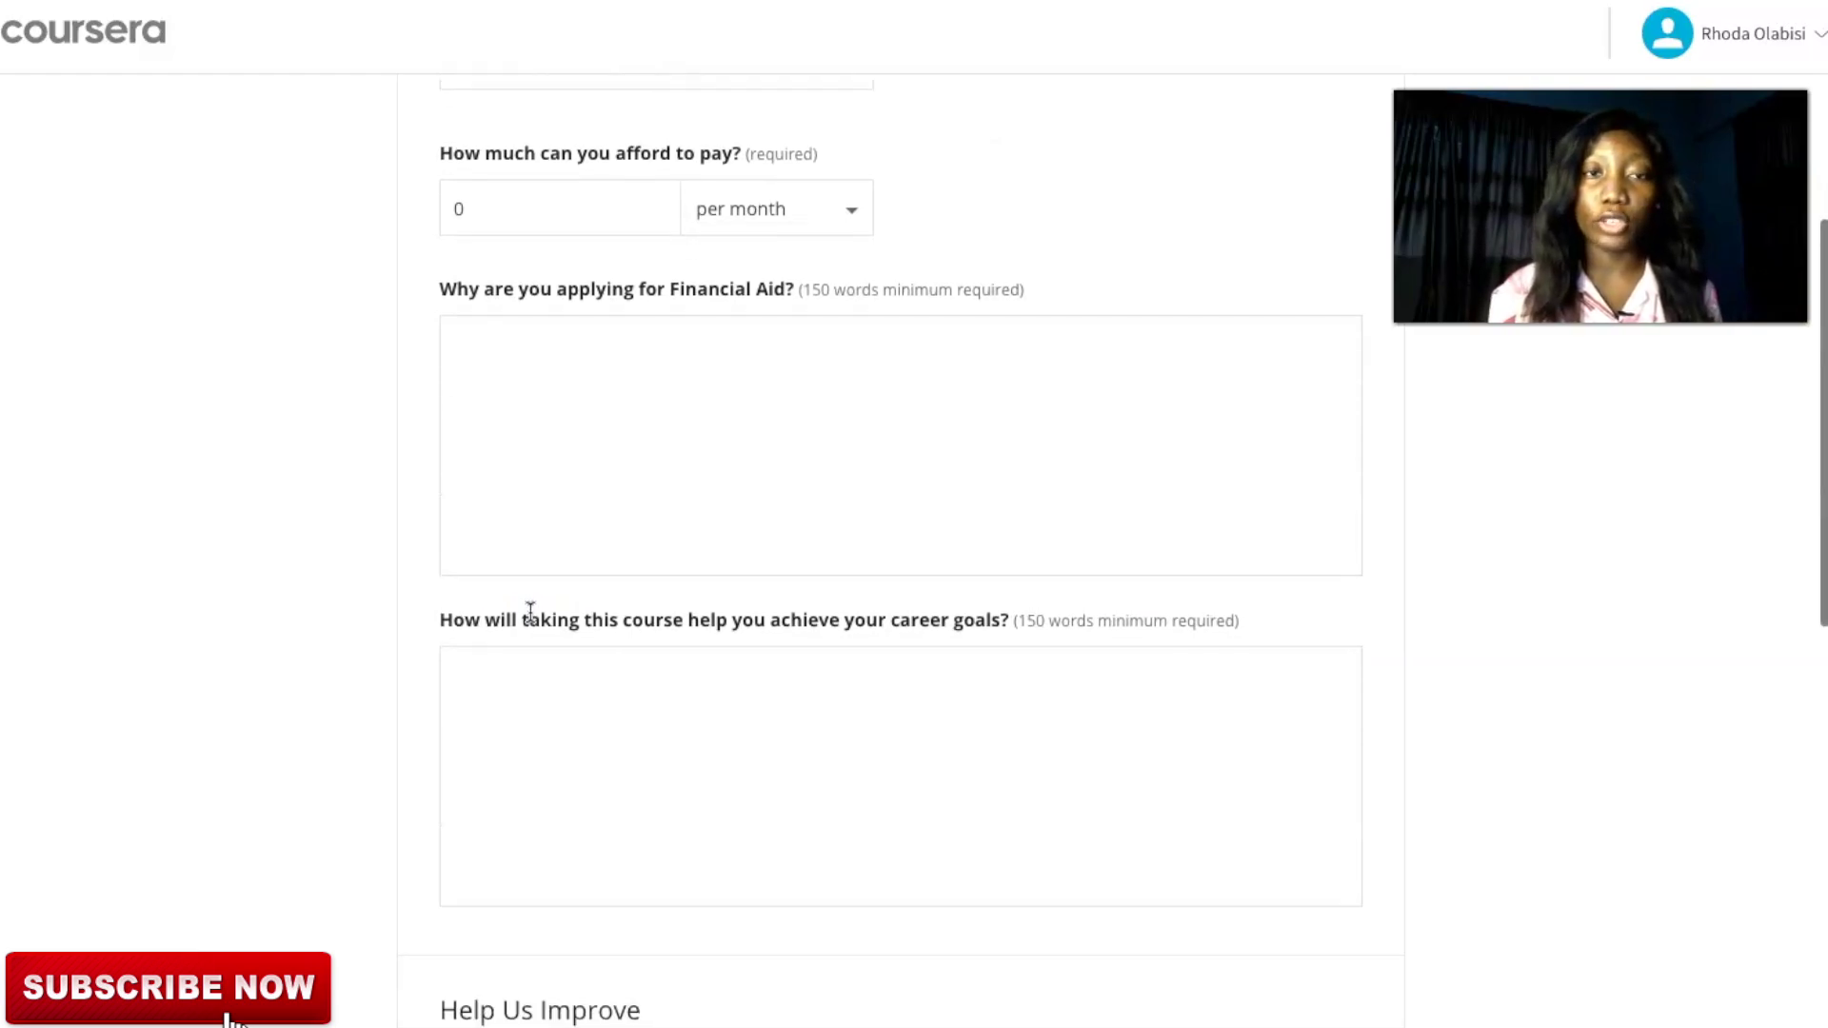
scroll(530, 612, down, 1)
click(578, 421)
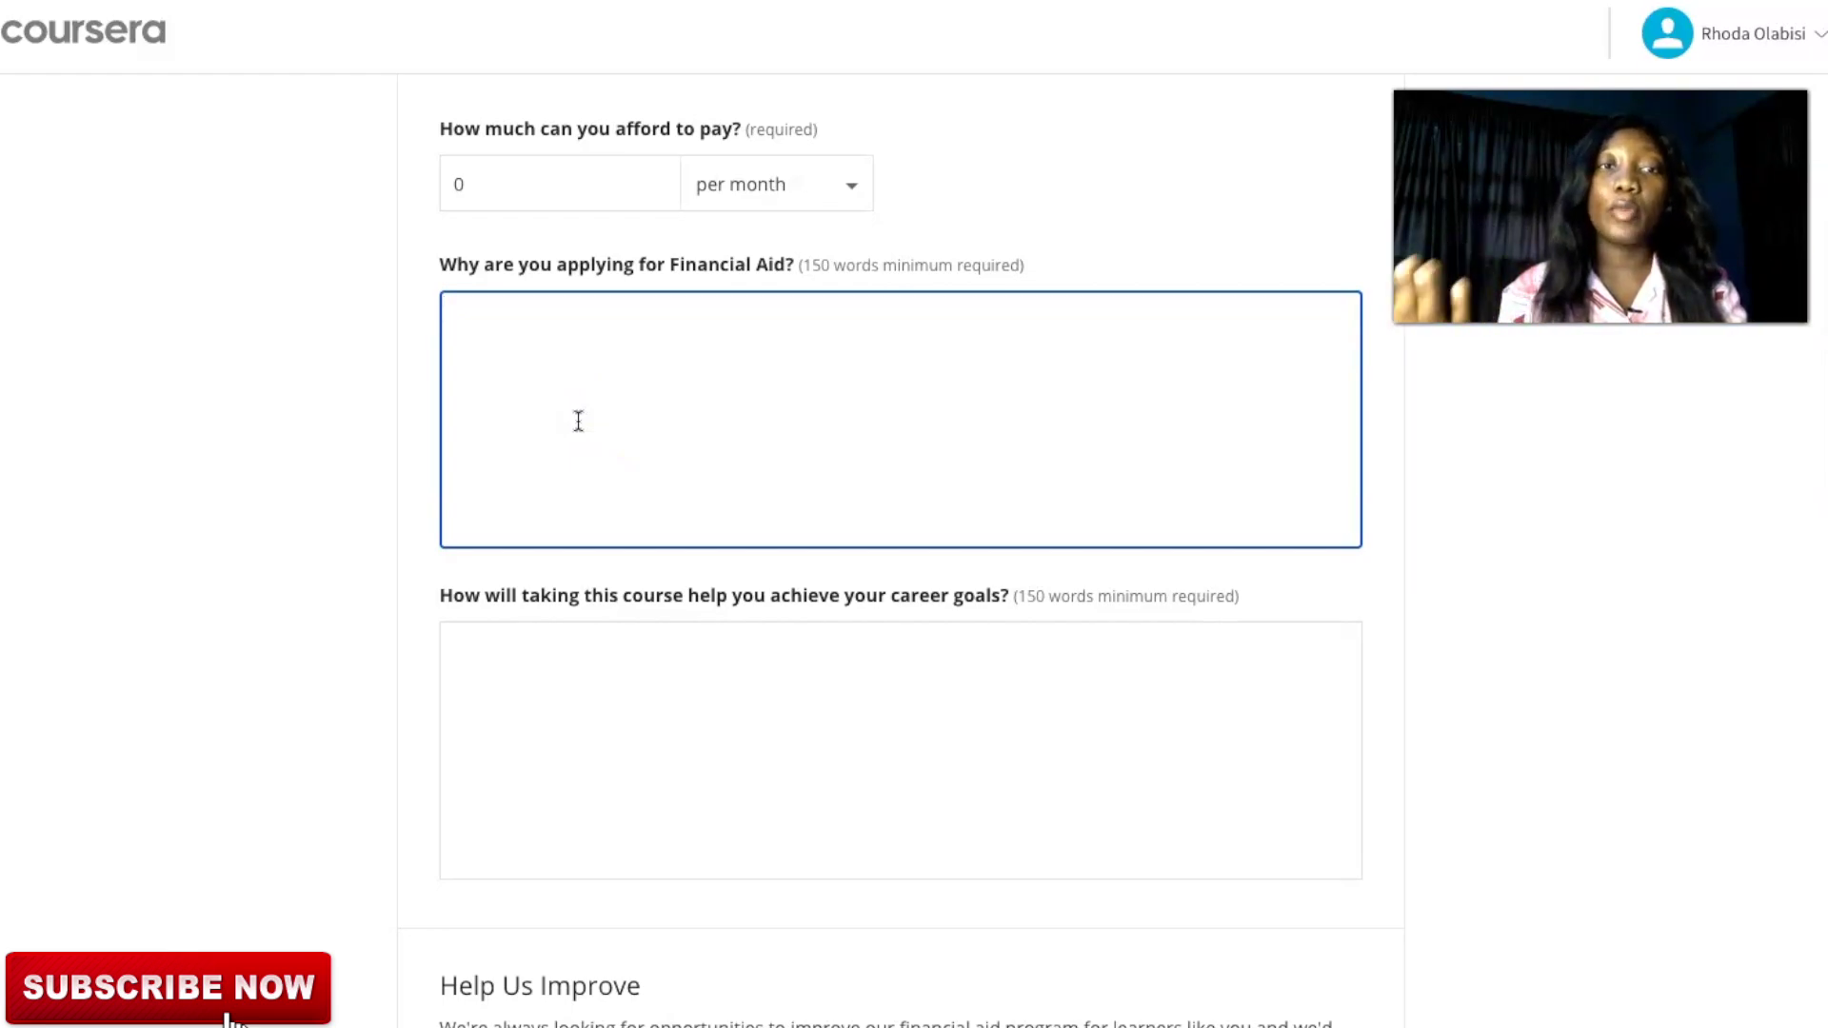
click(564, 388)
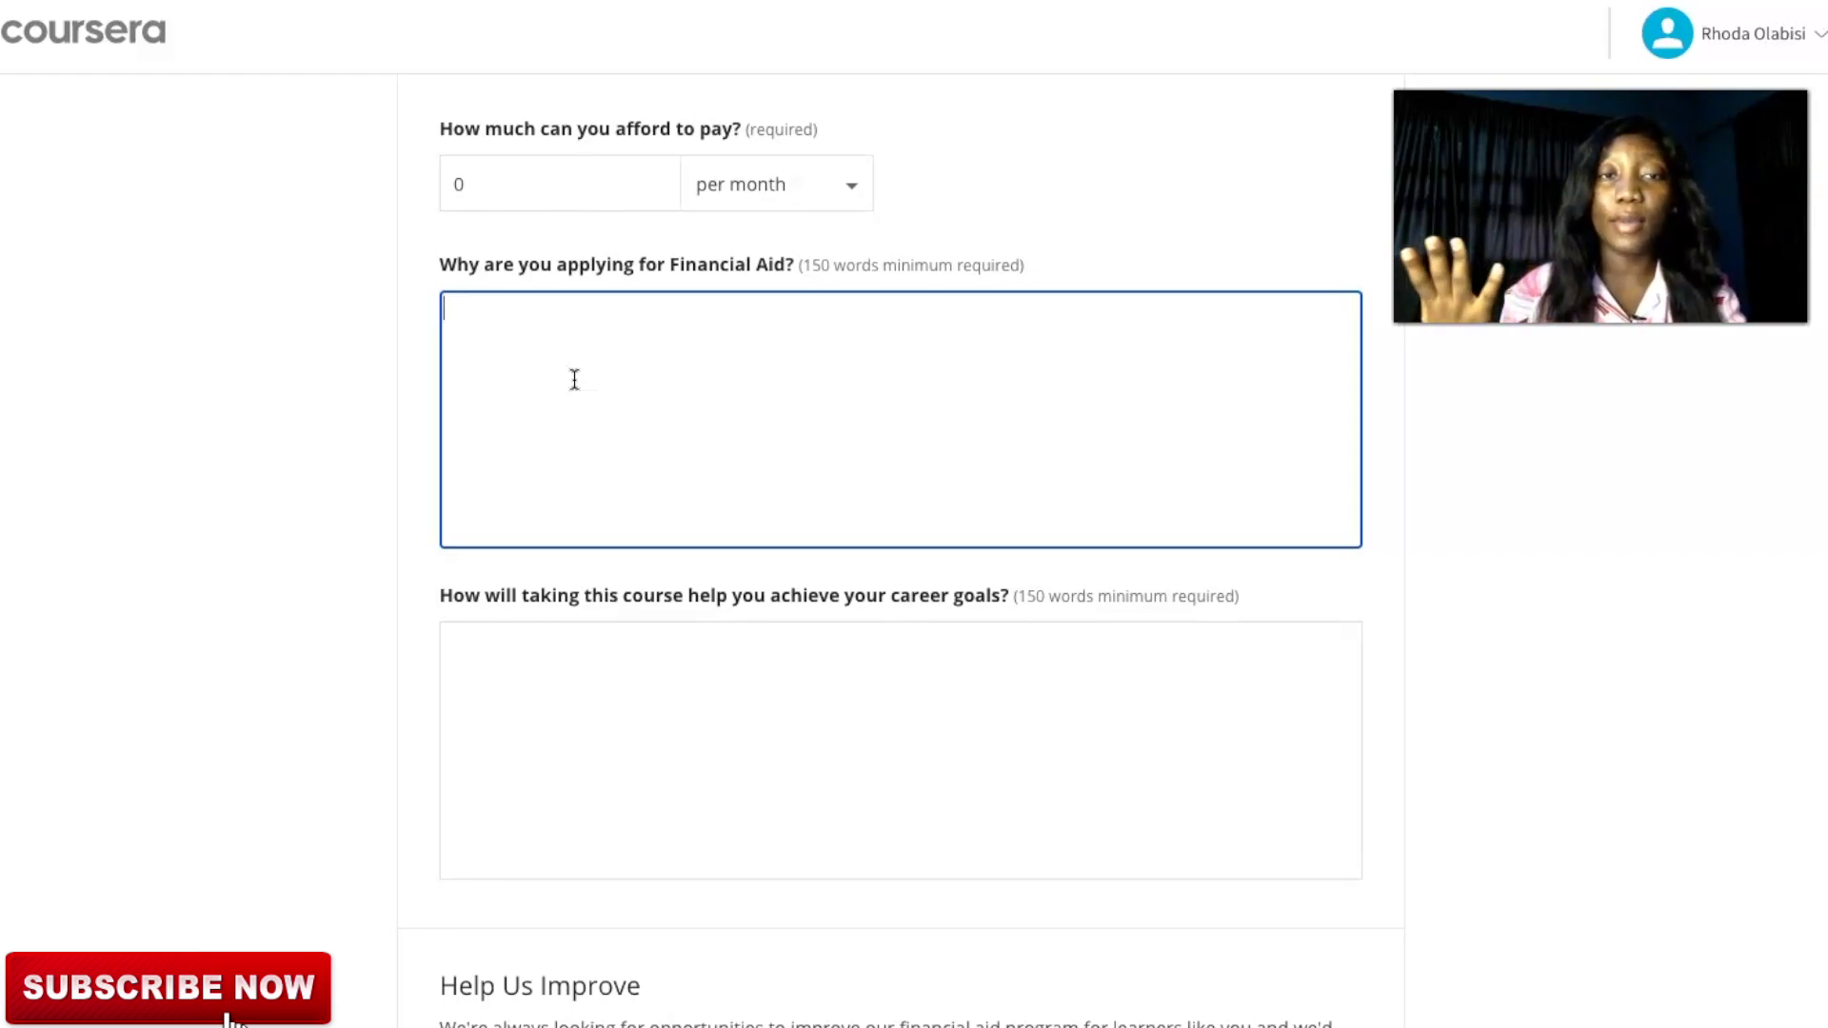
click(544, 356)
scroll(545, 356, up, 1)
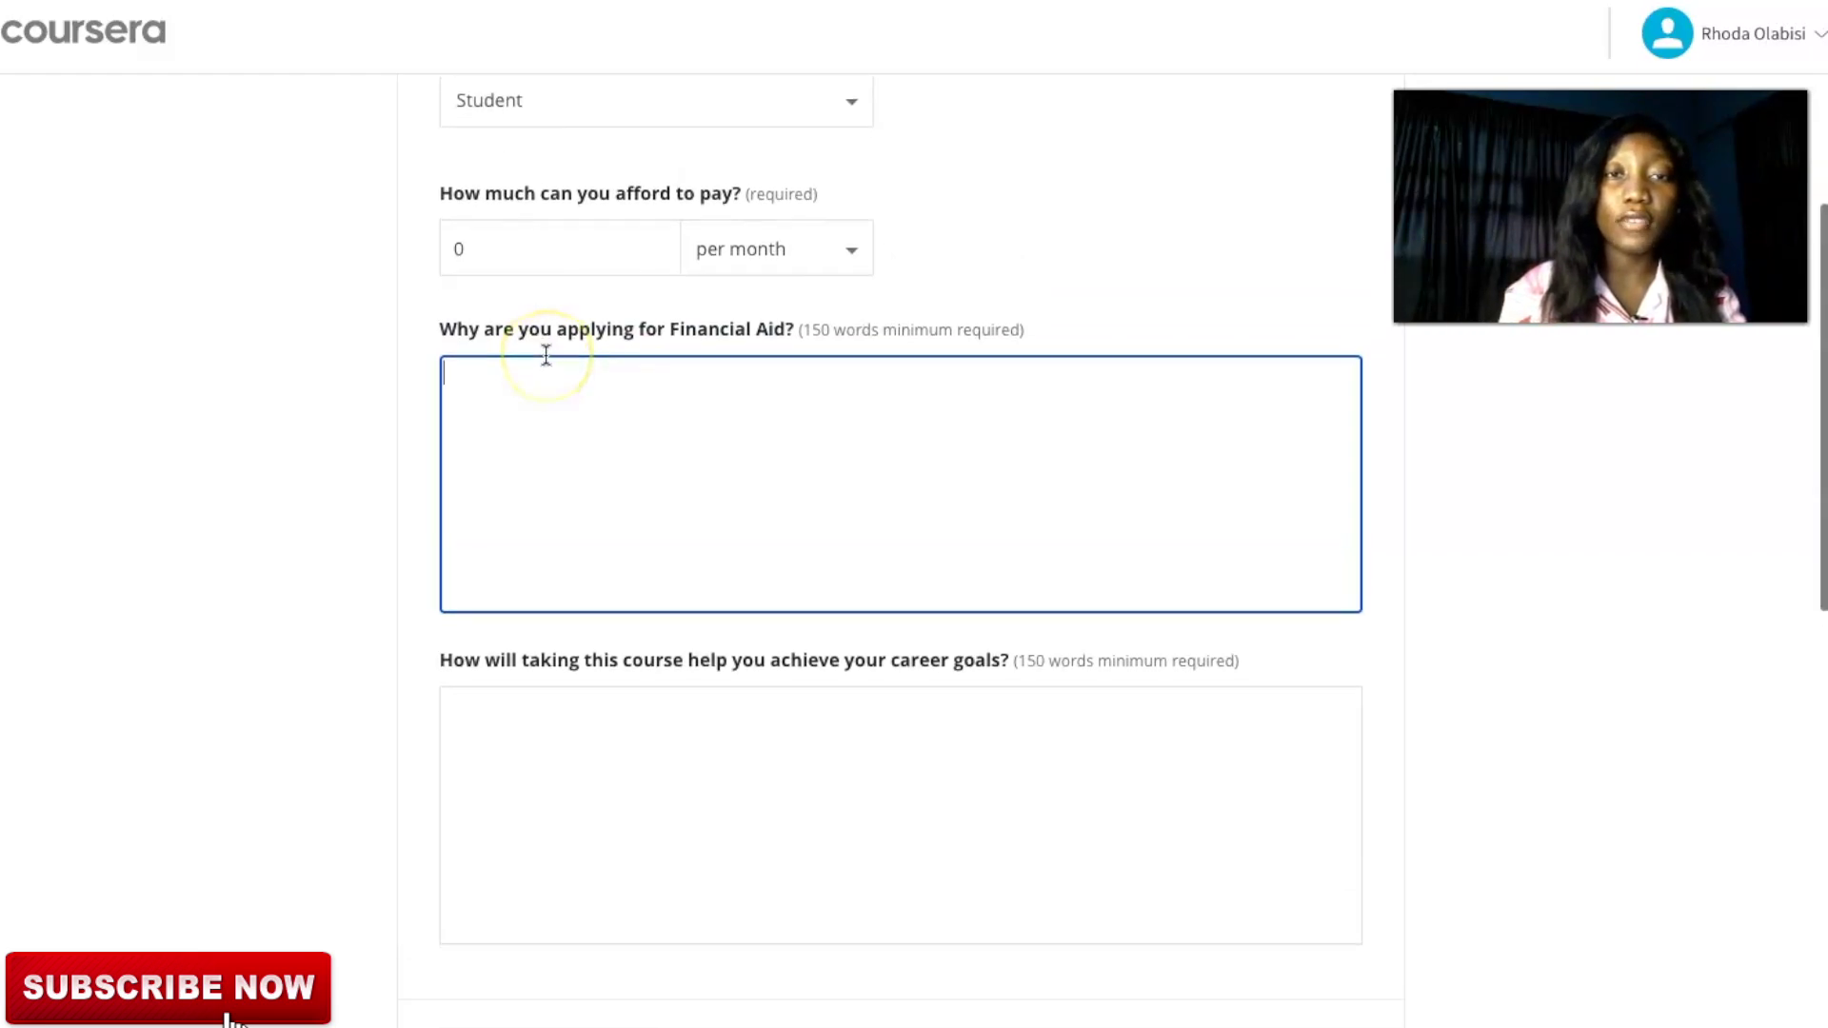
scroll(544, 357, down, 1)
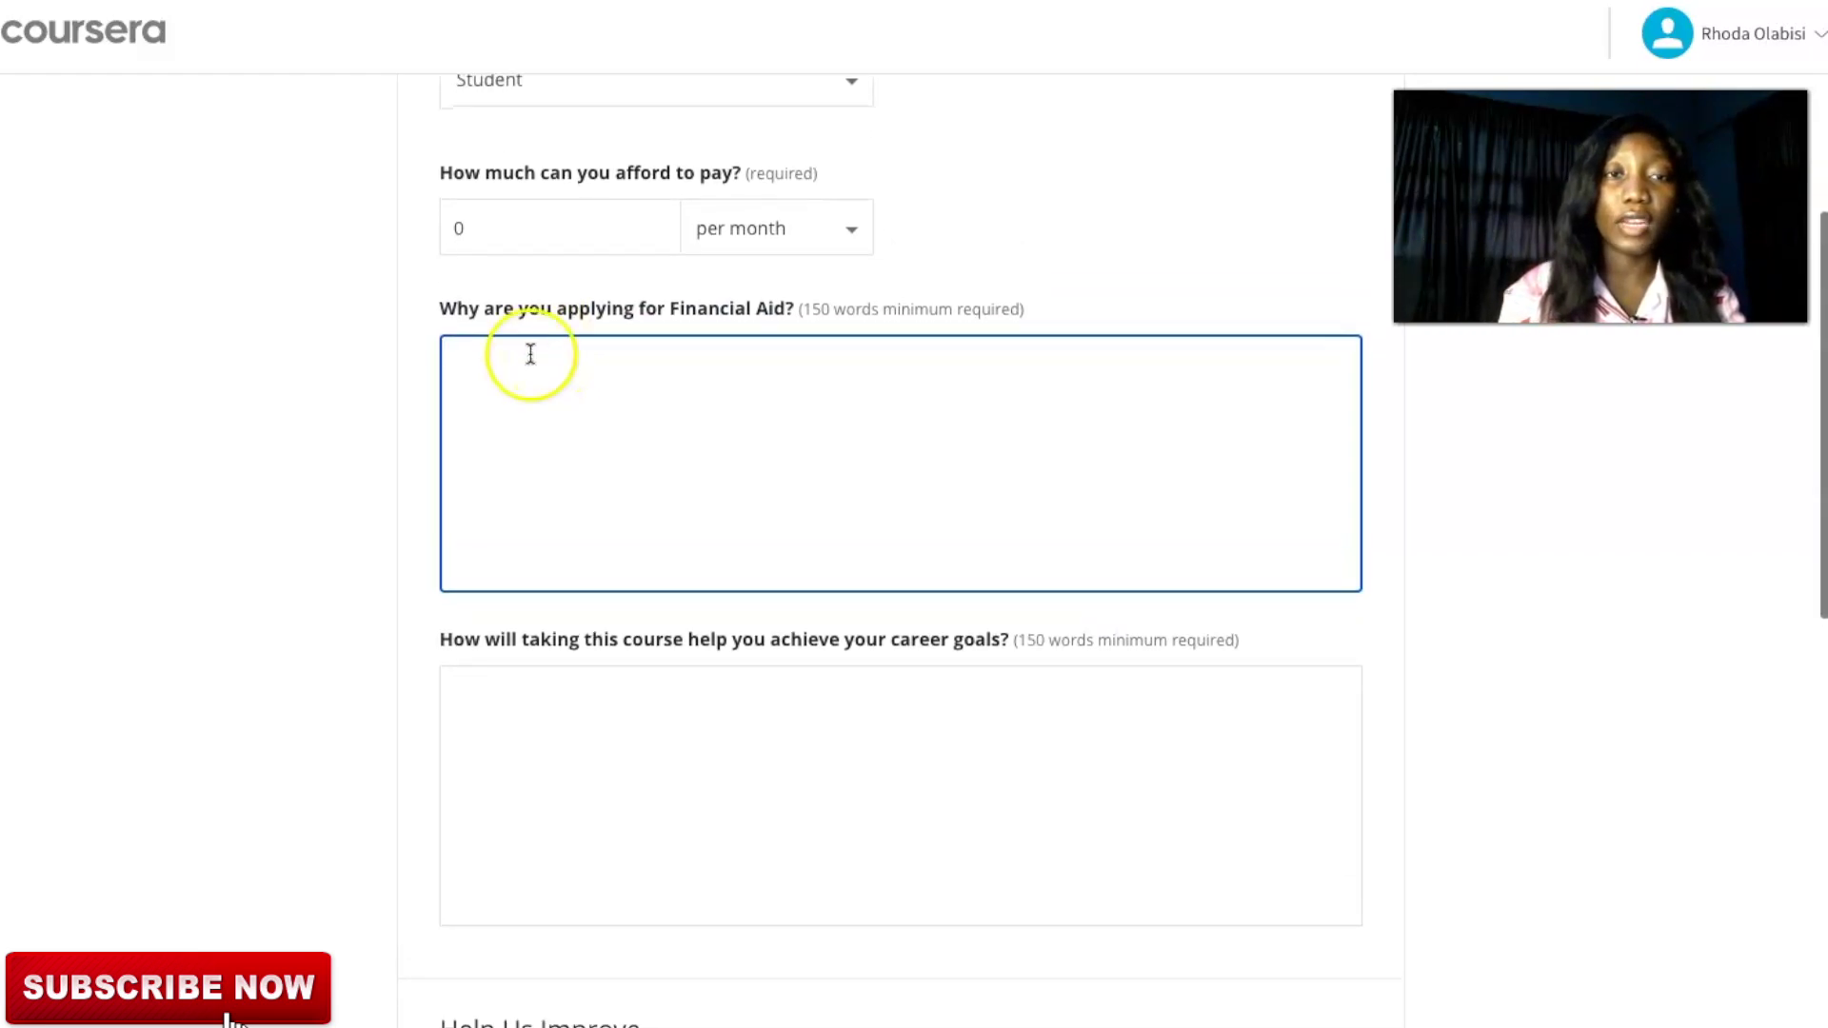
click(459, 362)
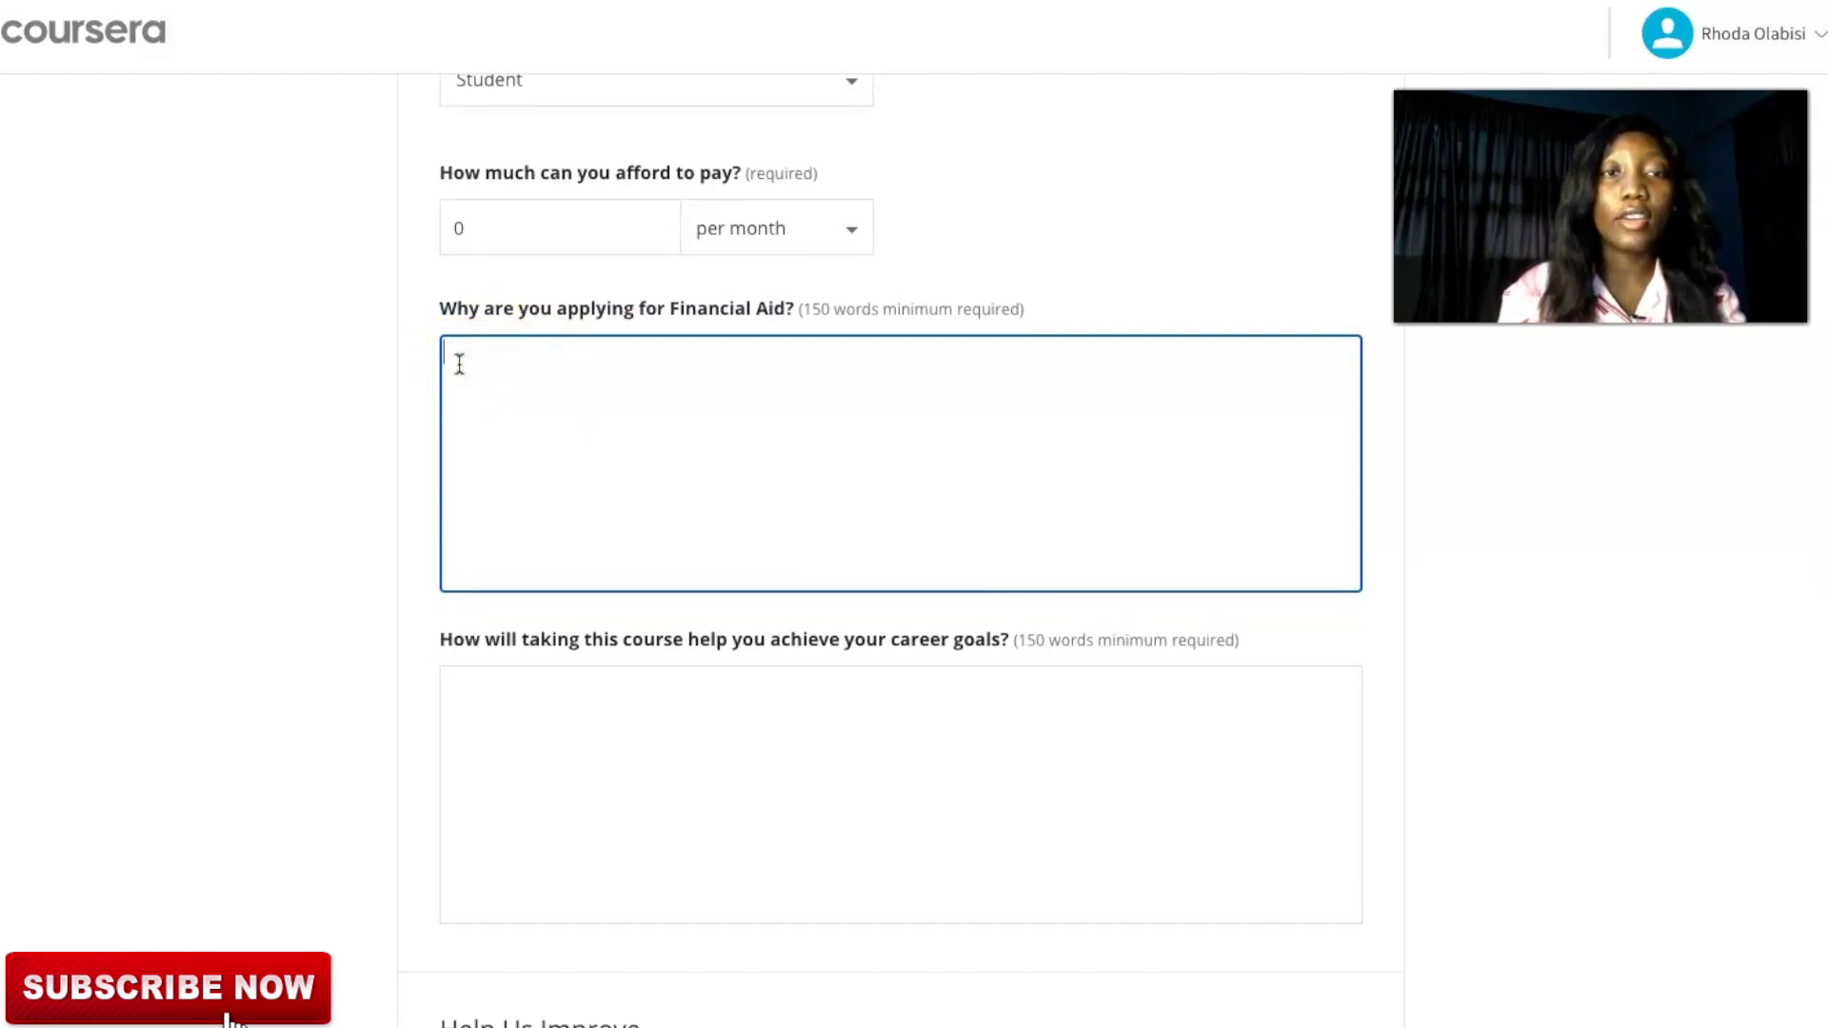
click(515, 457)
scroll(514, 457, down, 2)
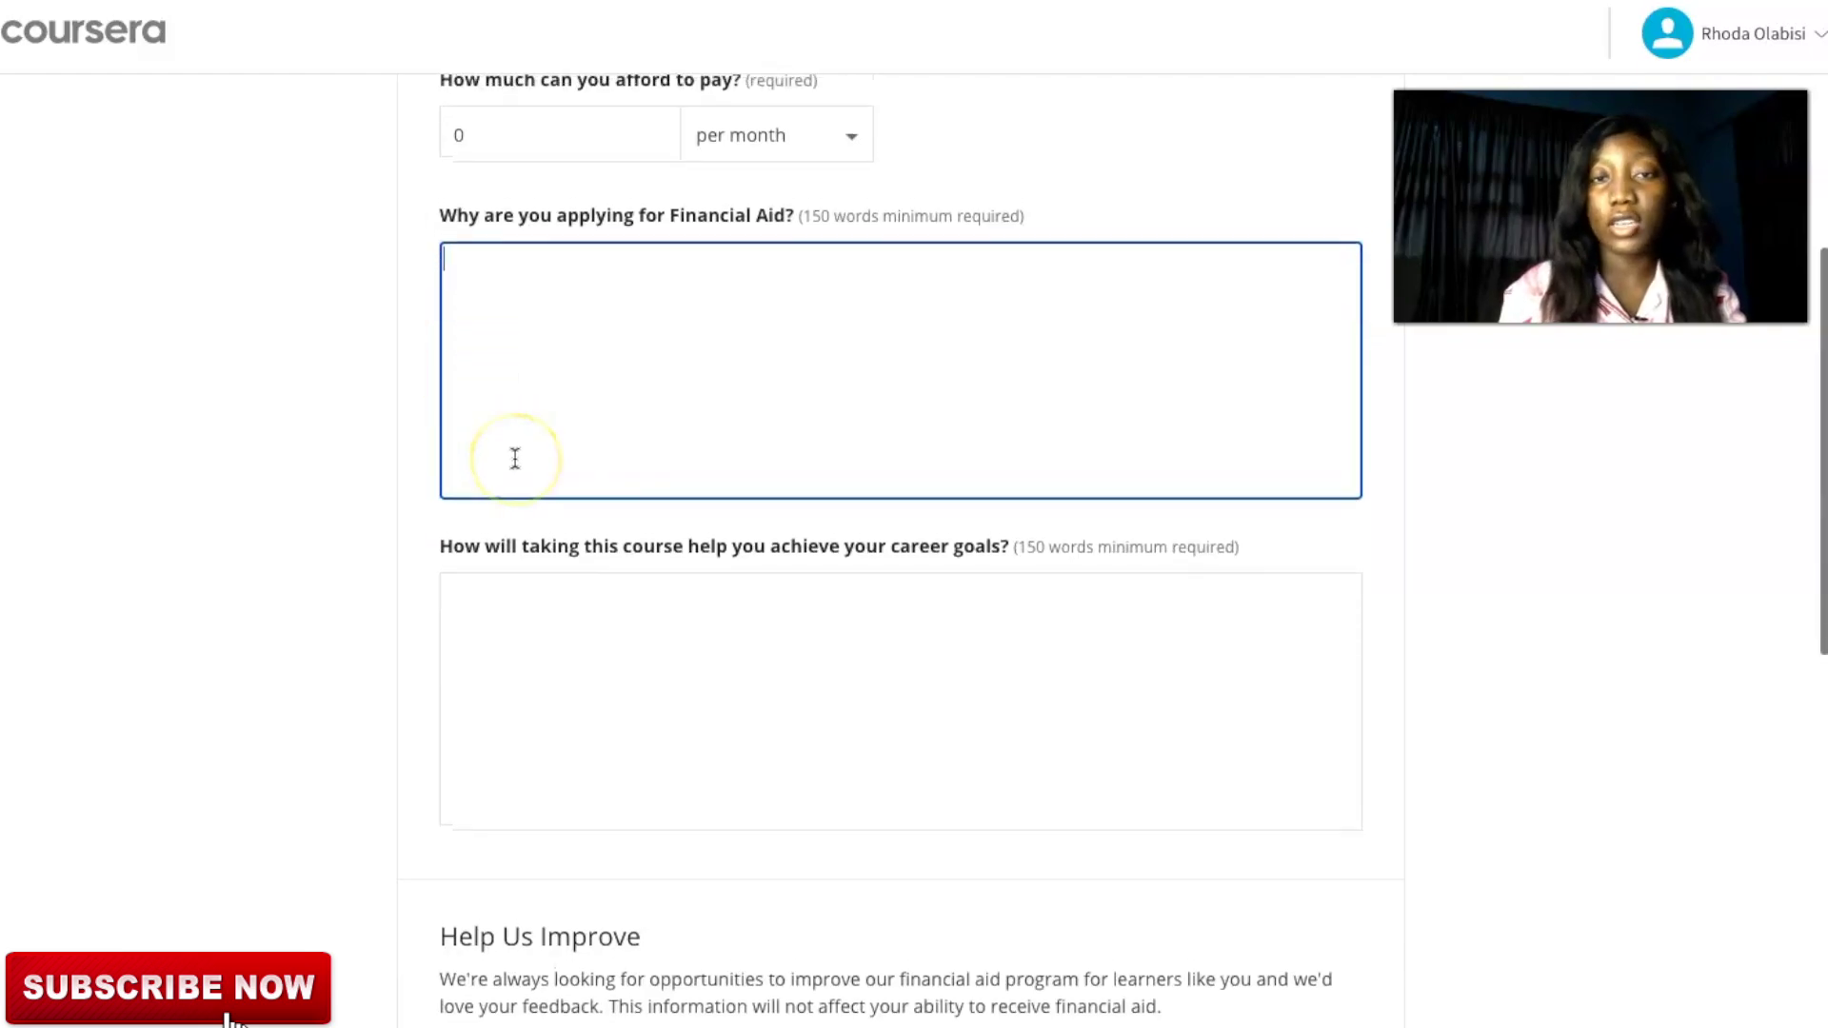
Step: Answer No to the low-interest loan question under Help Us Improve and go to the field for explaining why
click(470, 490)
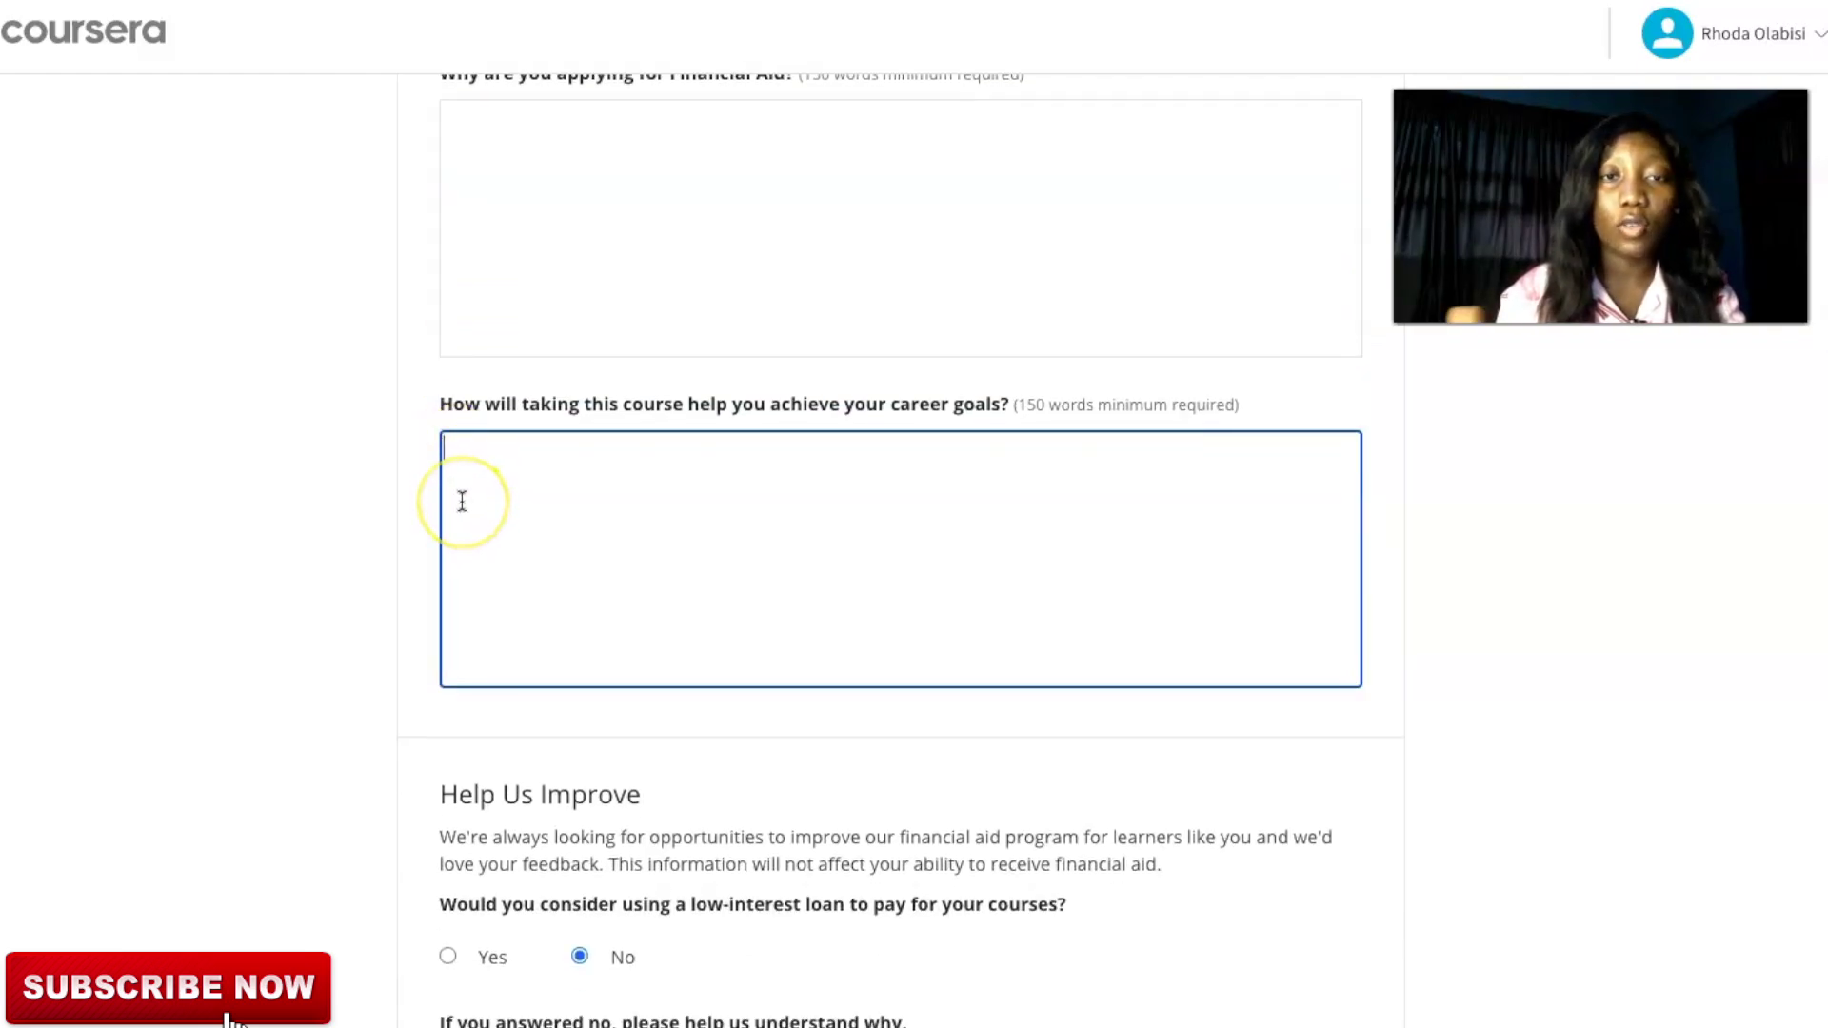
scroll(462, 501, down, 1)
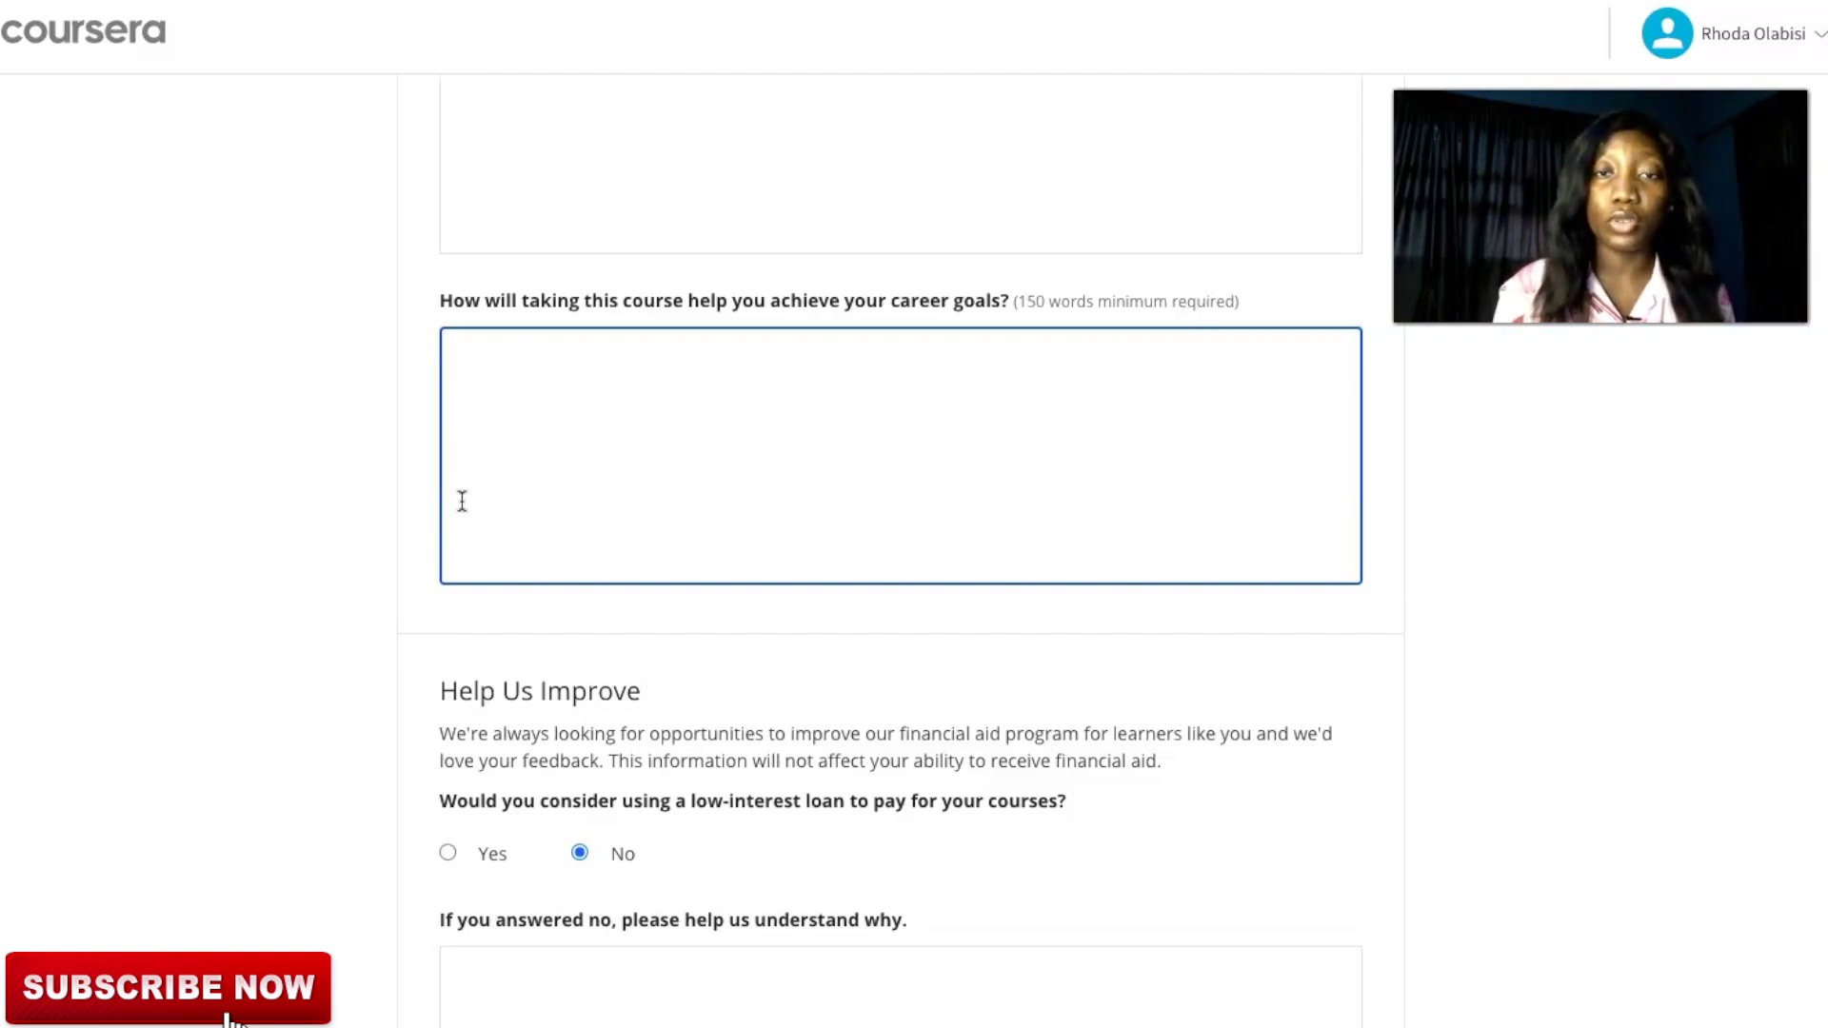
scroll(462, 501, down, 4)
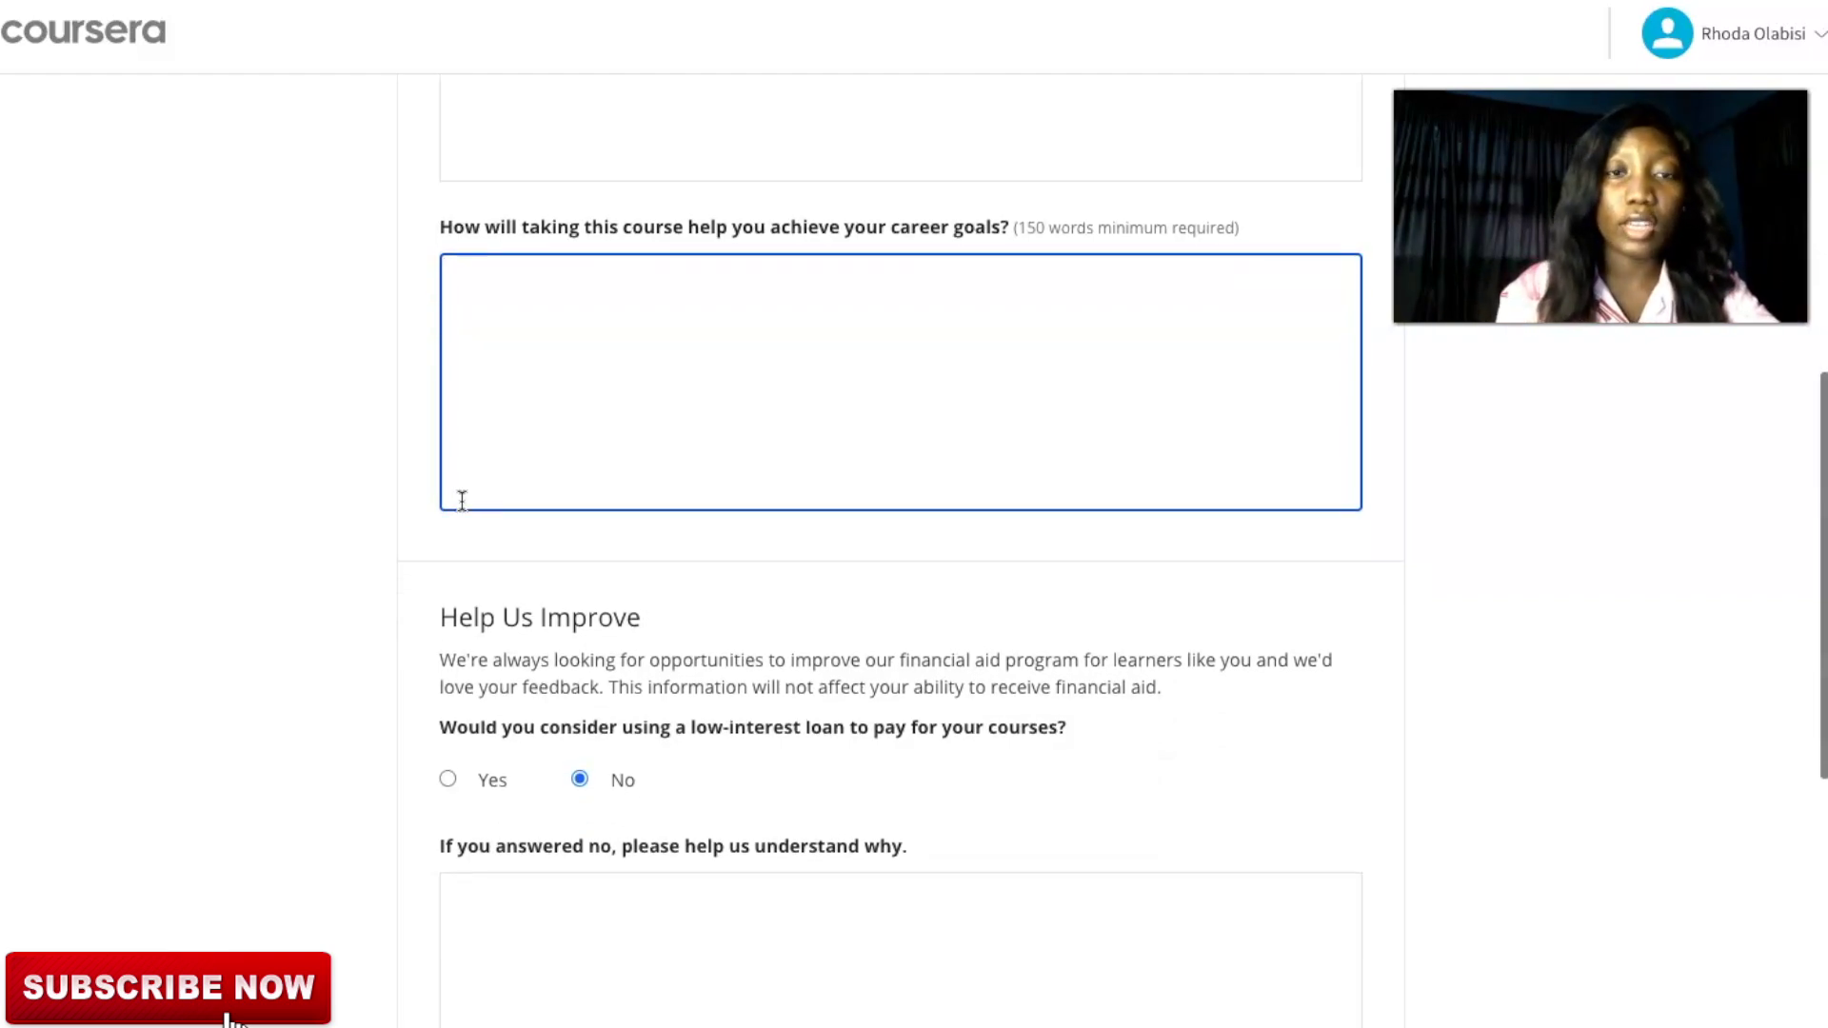
scroll(462, 501, down, 2)
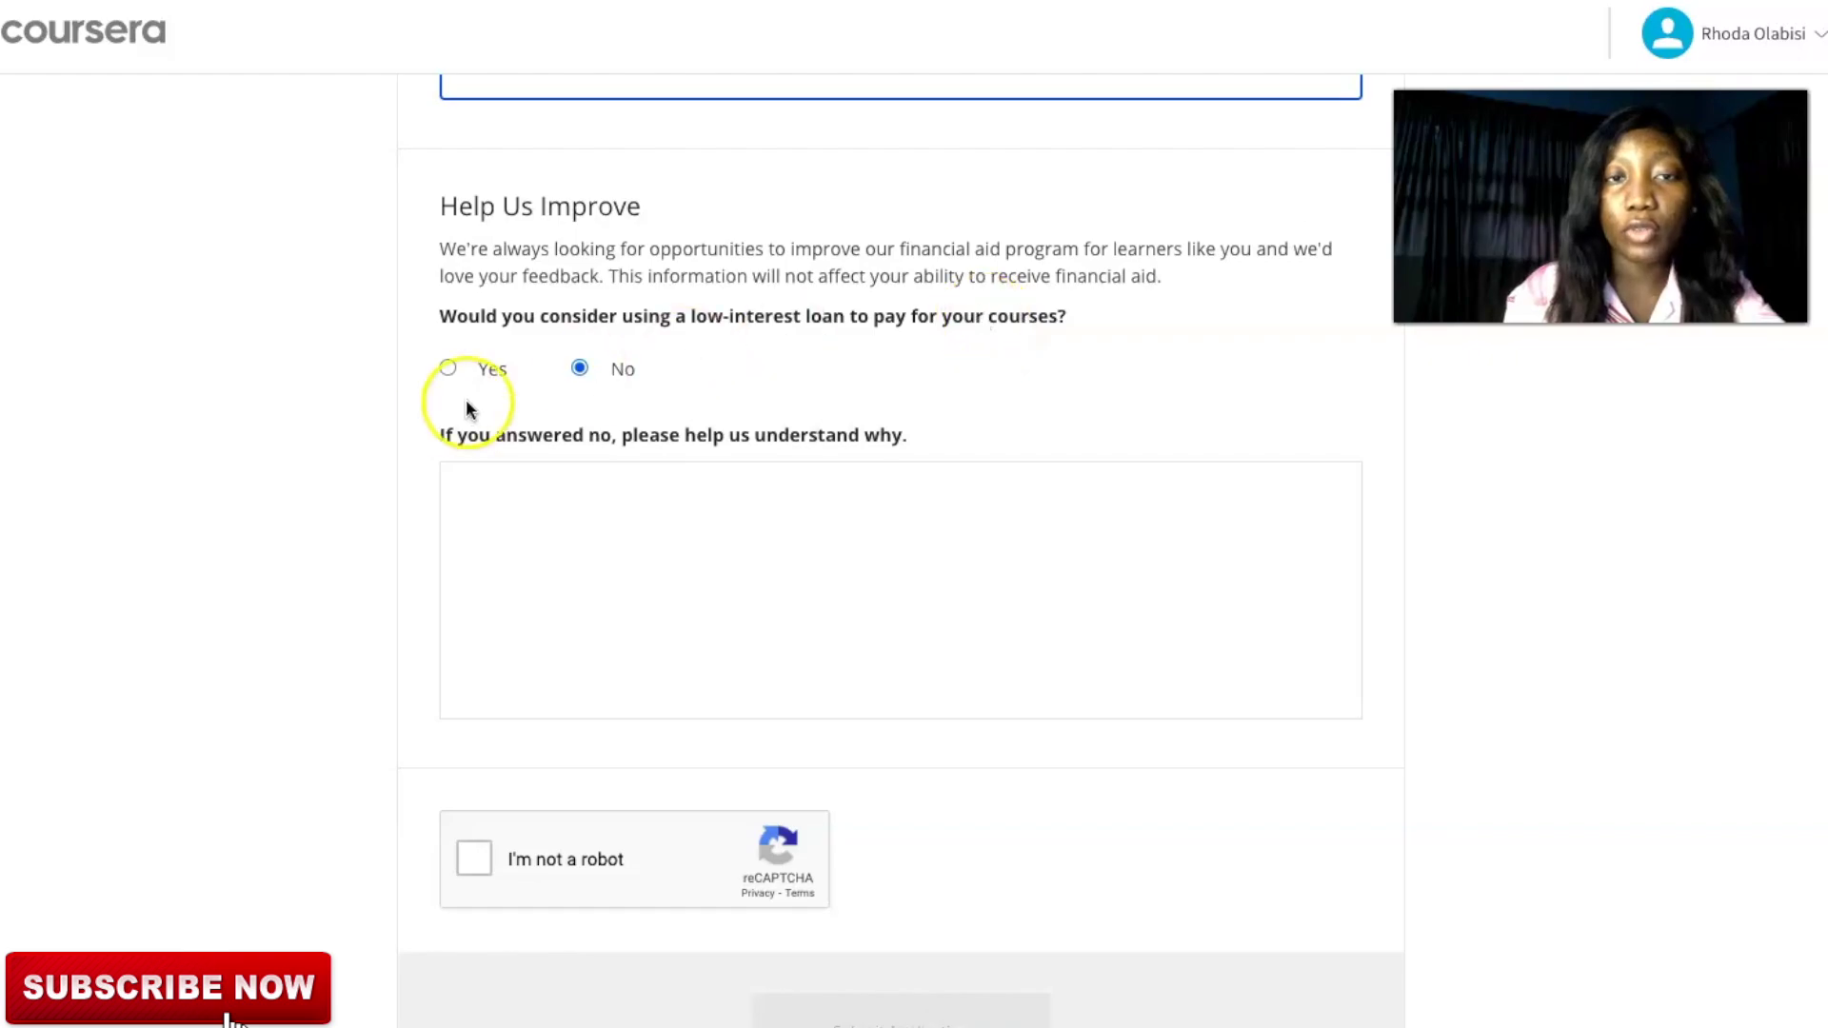
click(581, 367)
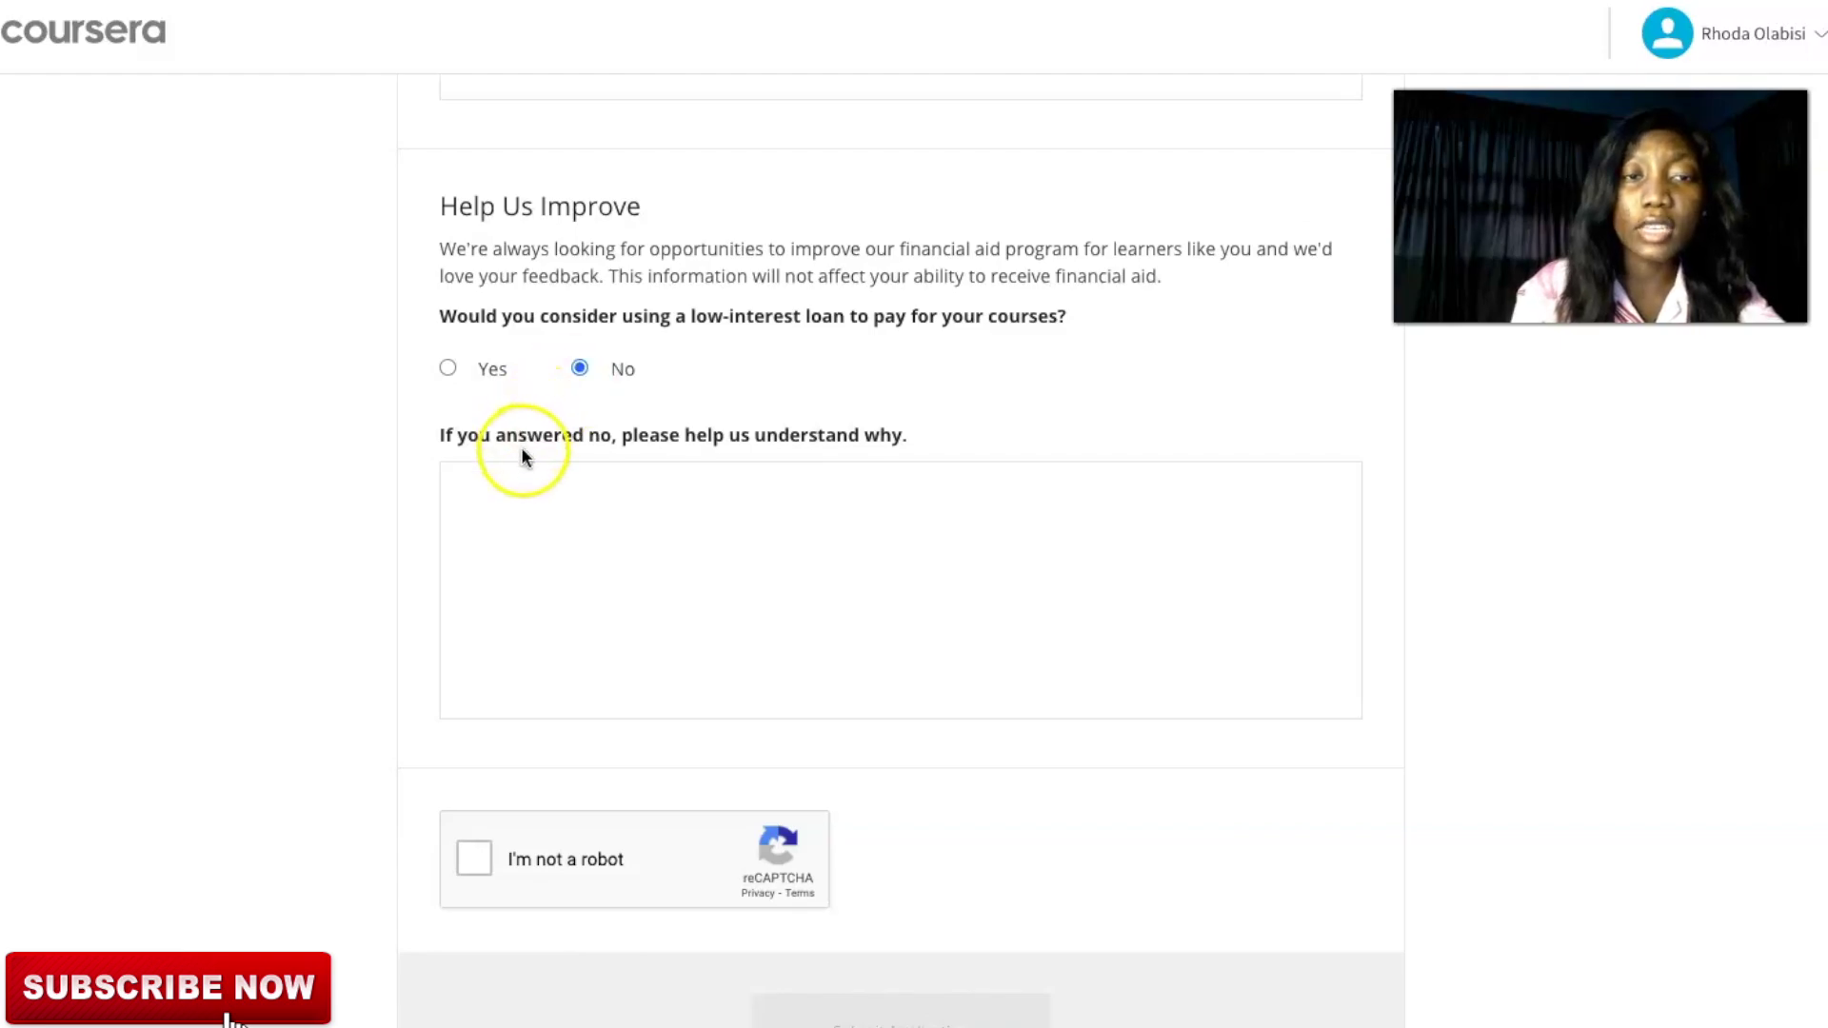
click(542, 502)
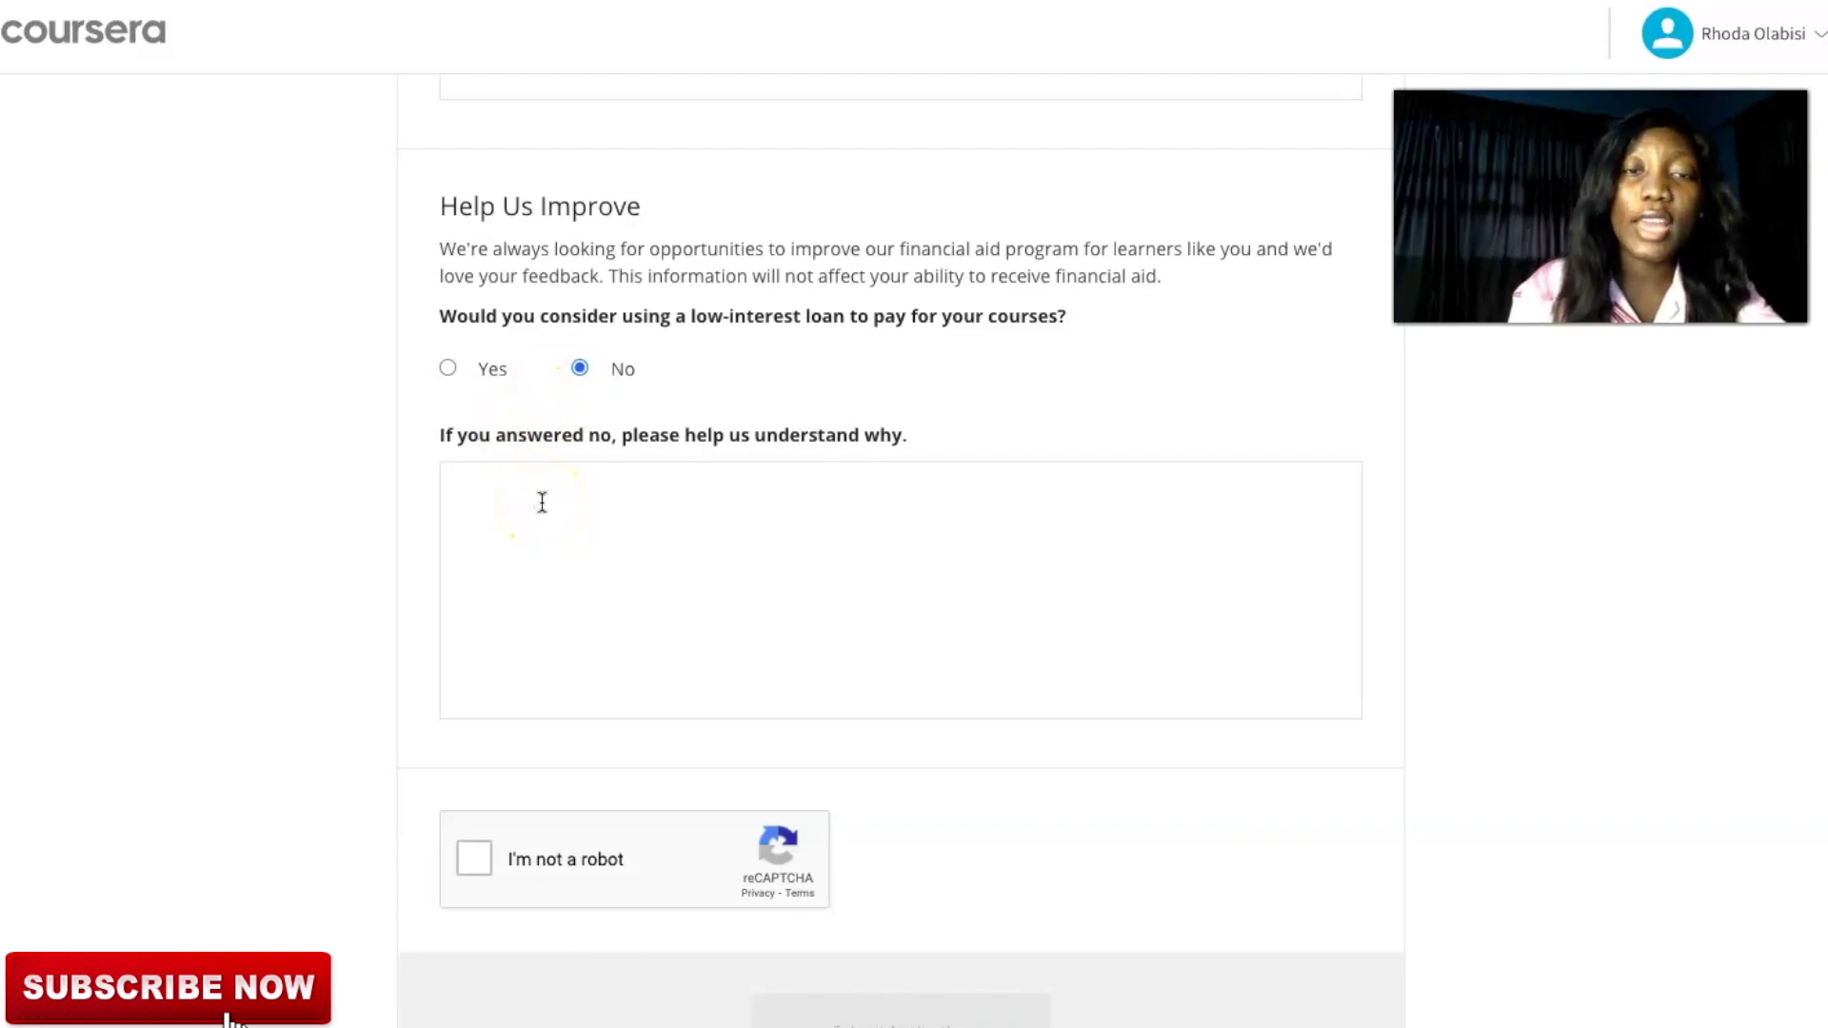
click(493, 506)
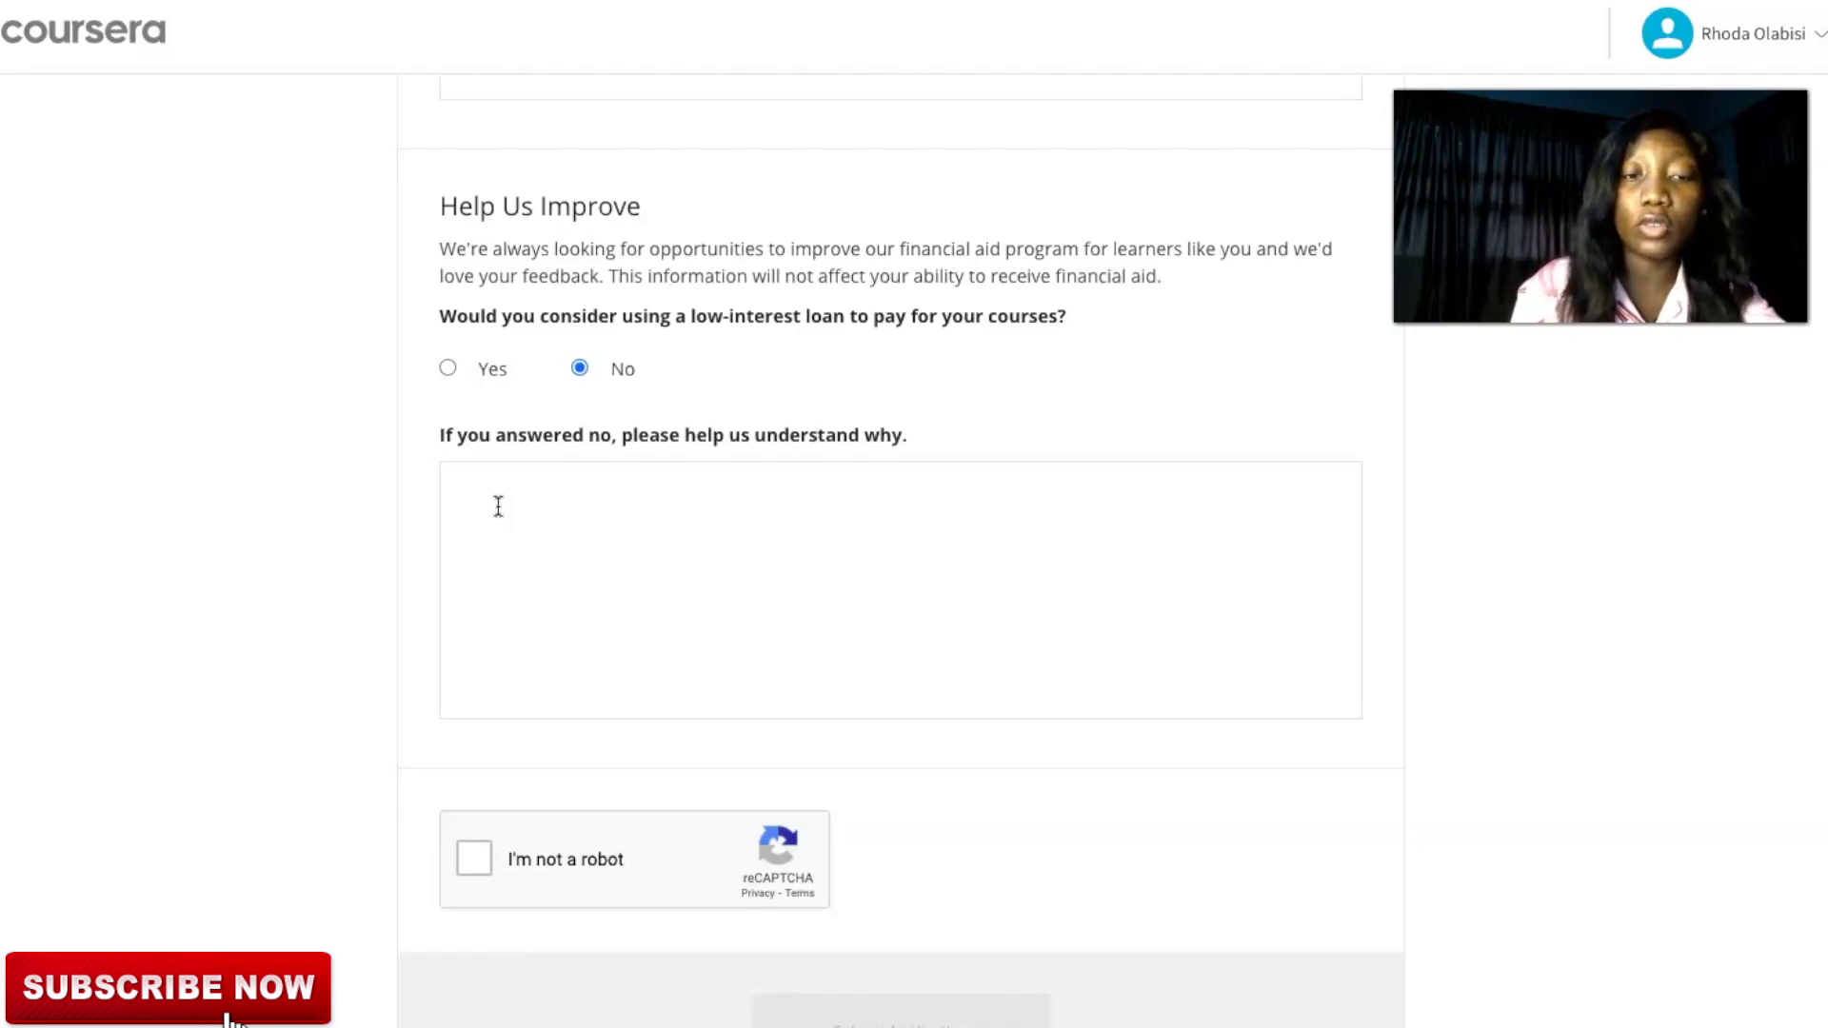
Step: Switch to Gmail and read Coursera's Financial Aid Application Received email for the People Analytics course
scroll(498, 506, down, 3)
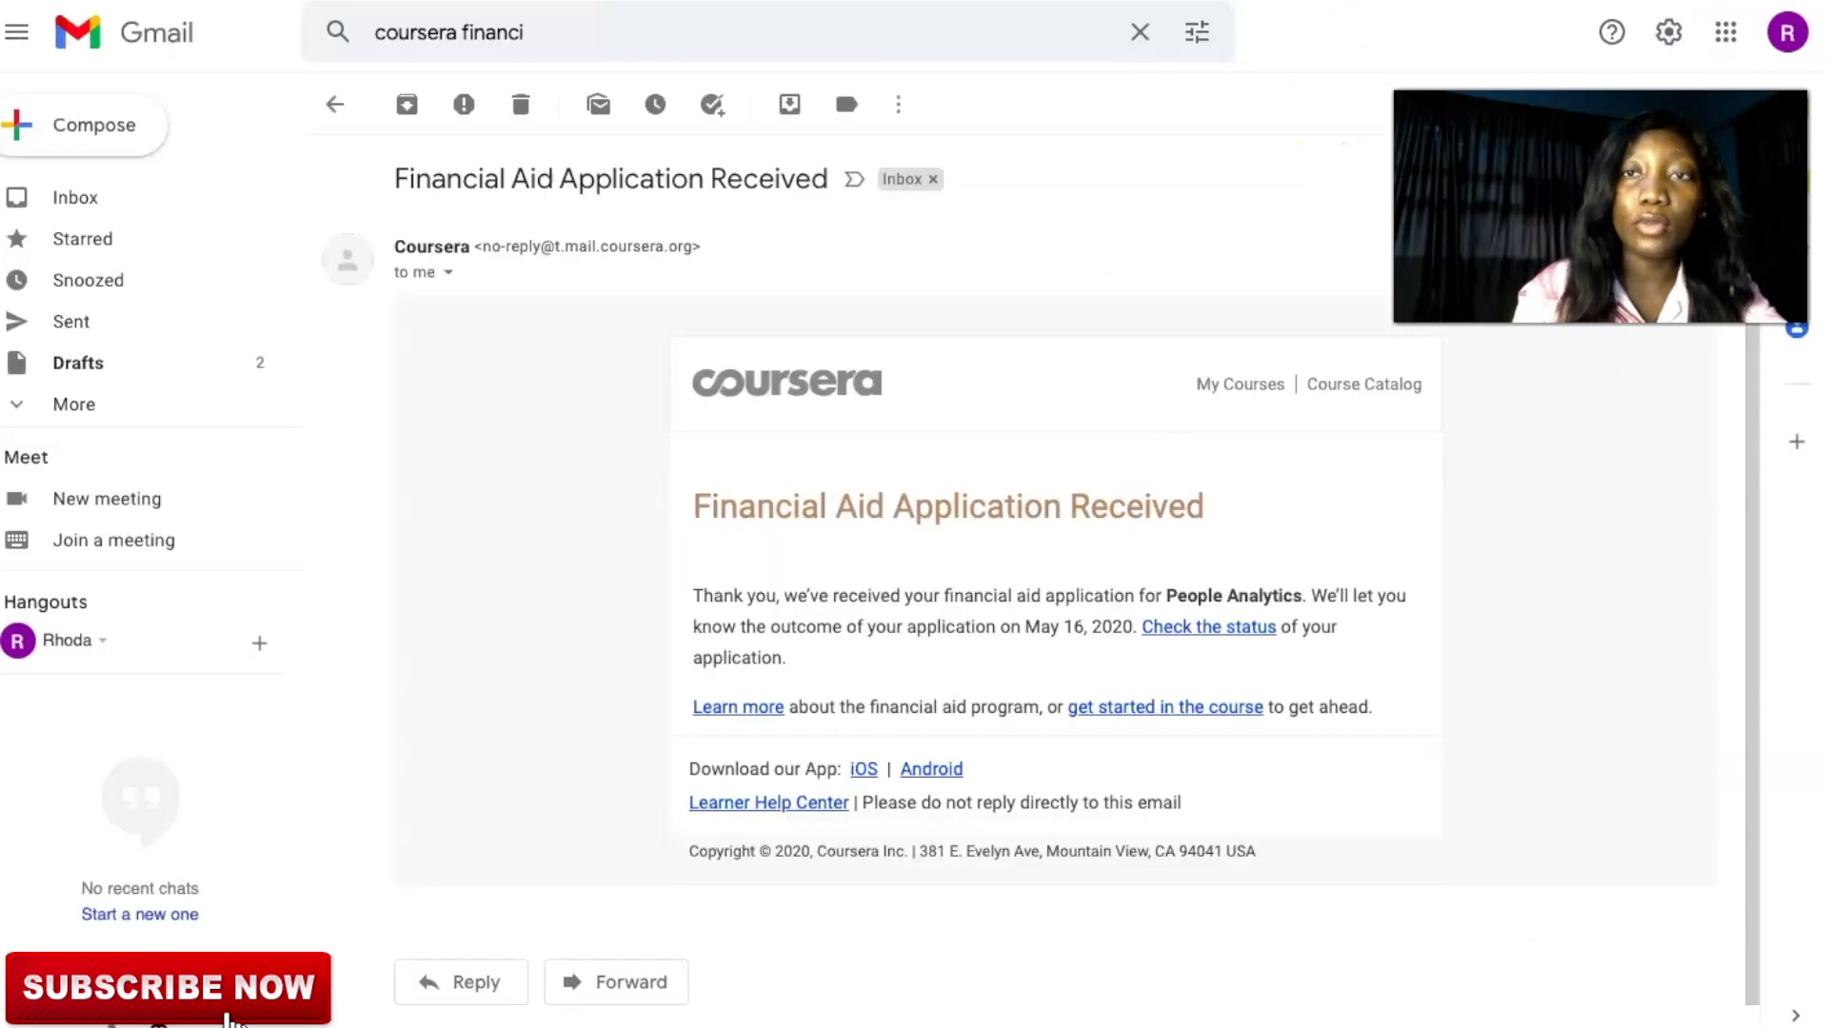
click(815, 512)
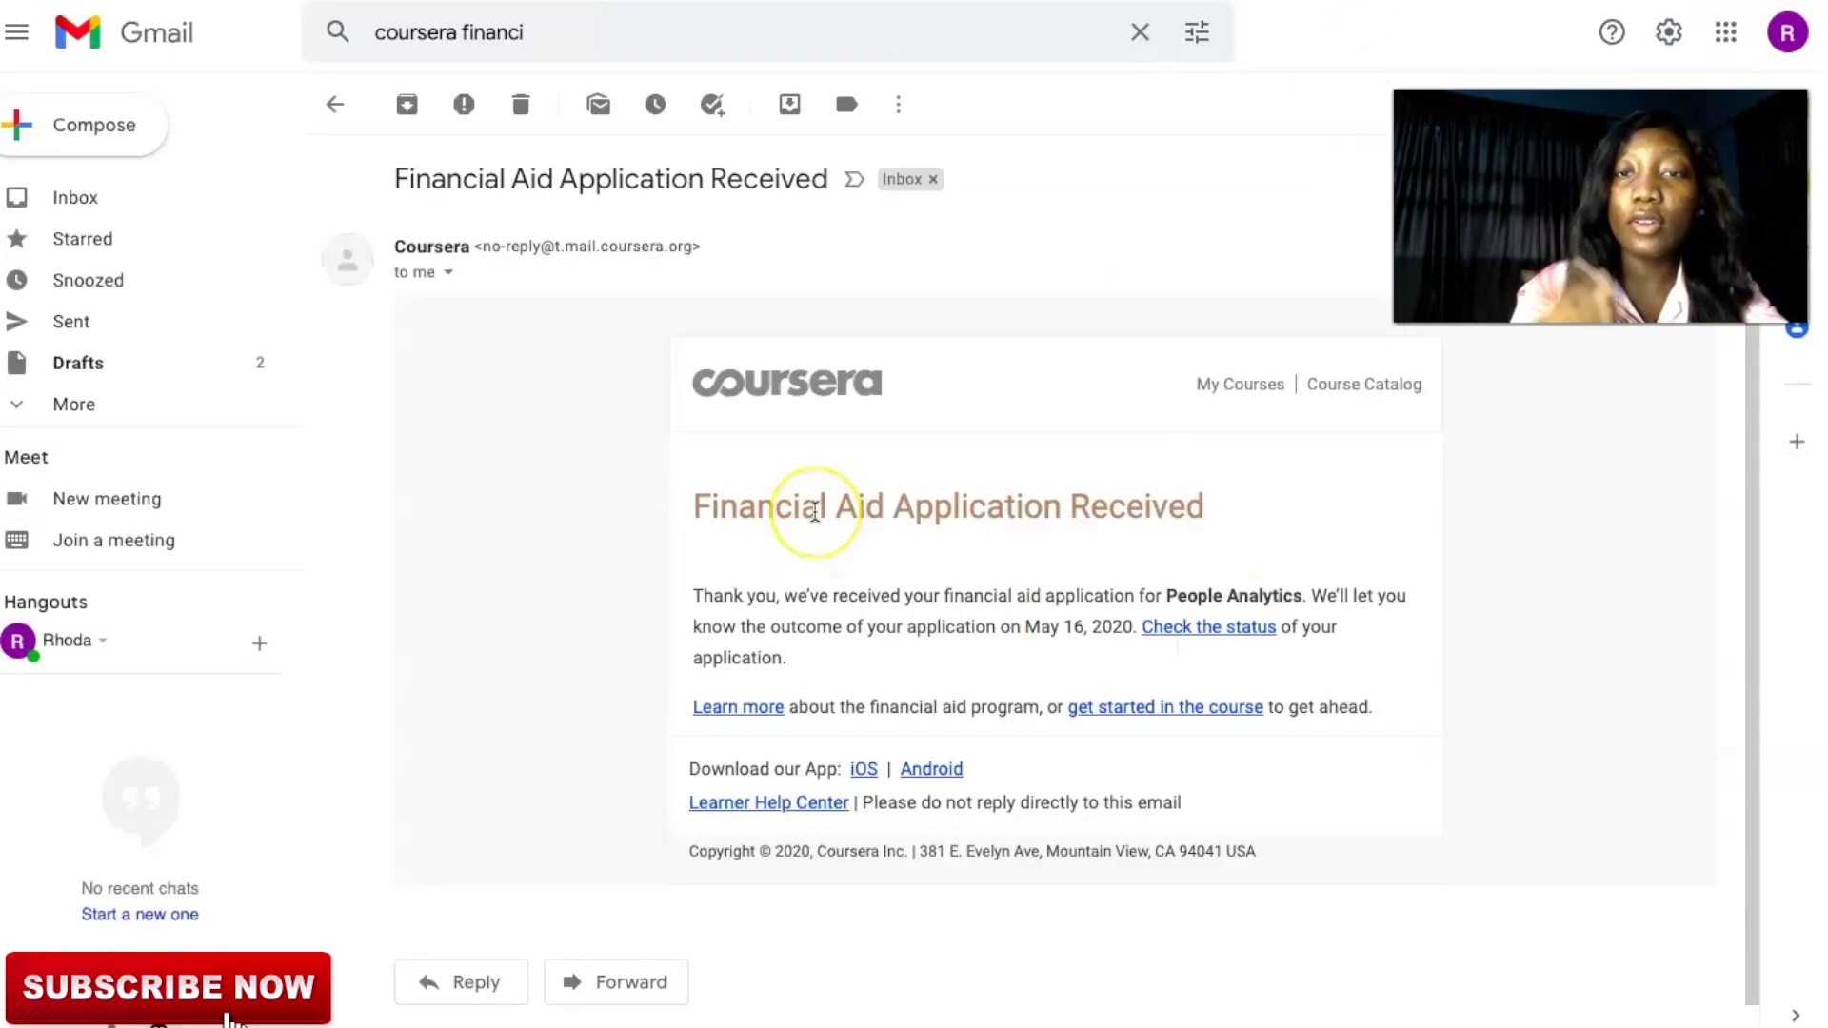